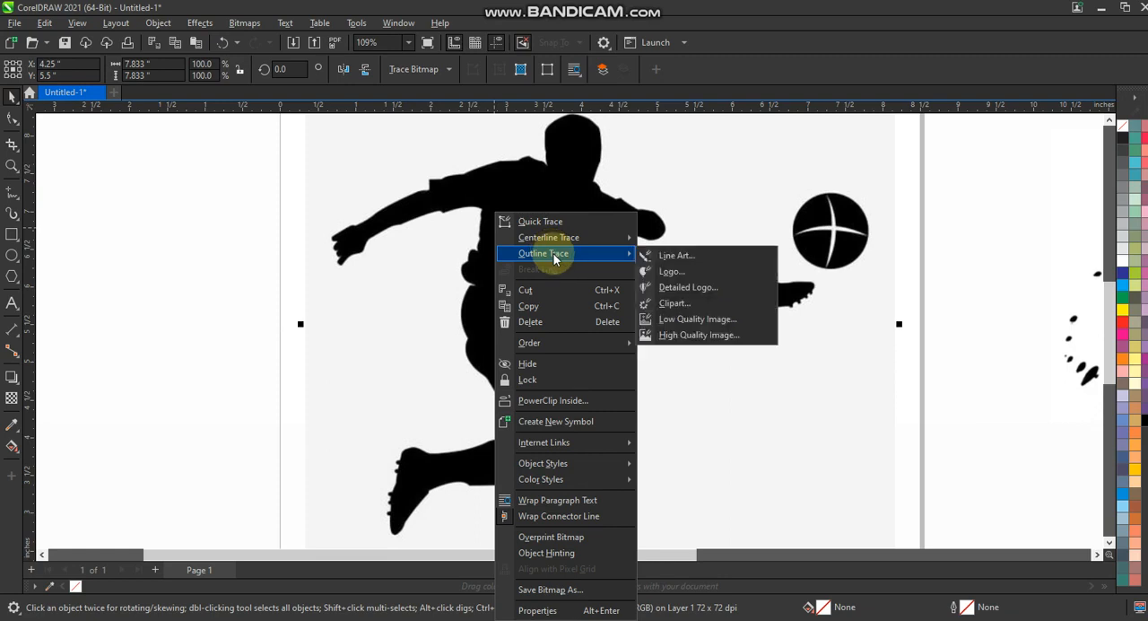
Step: Outline-trace the footballer bitmap as a low quality image with detail set to 81
click(692, 319)
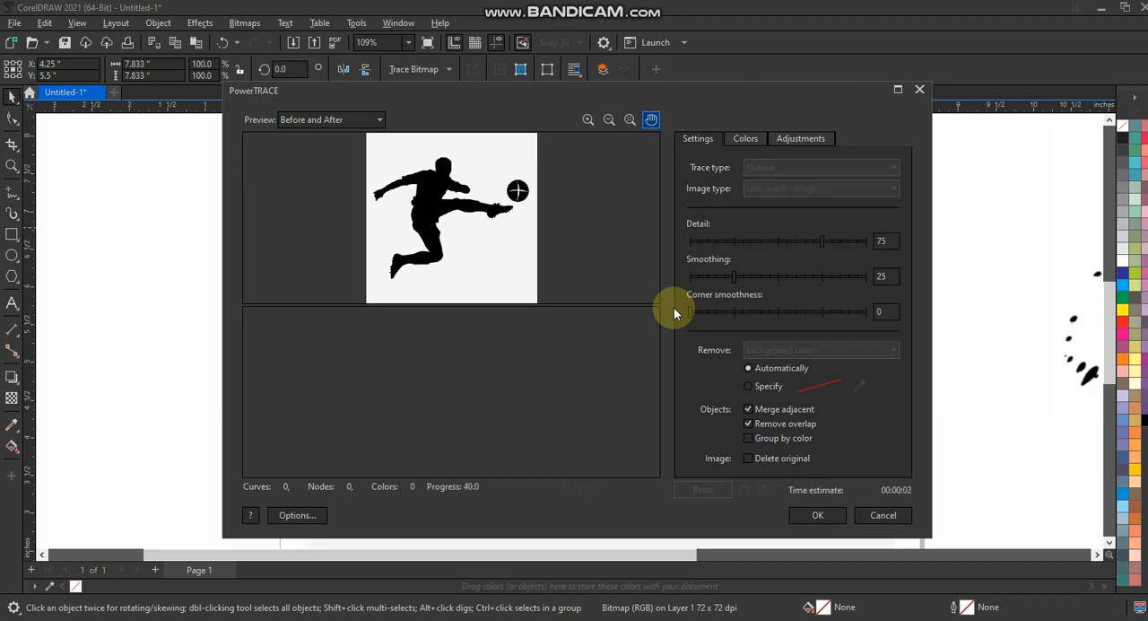
click(833, 242)
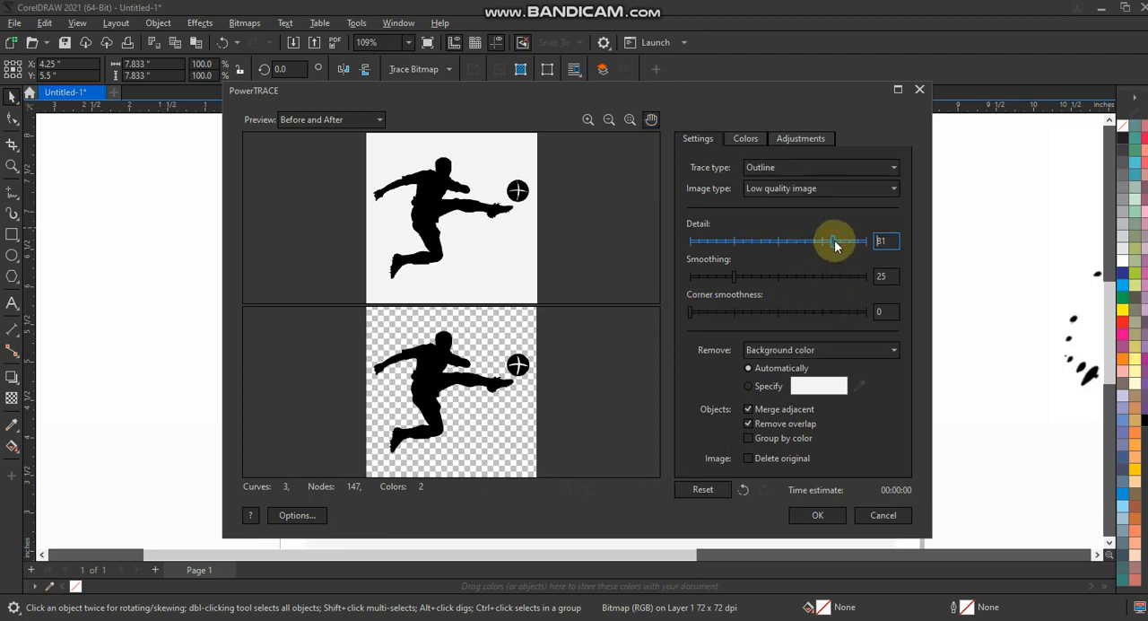
click(812, 515)
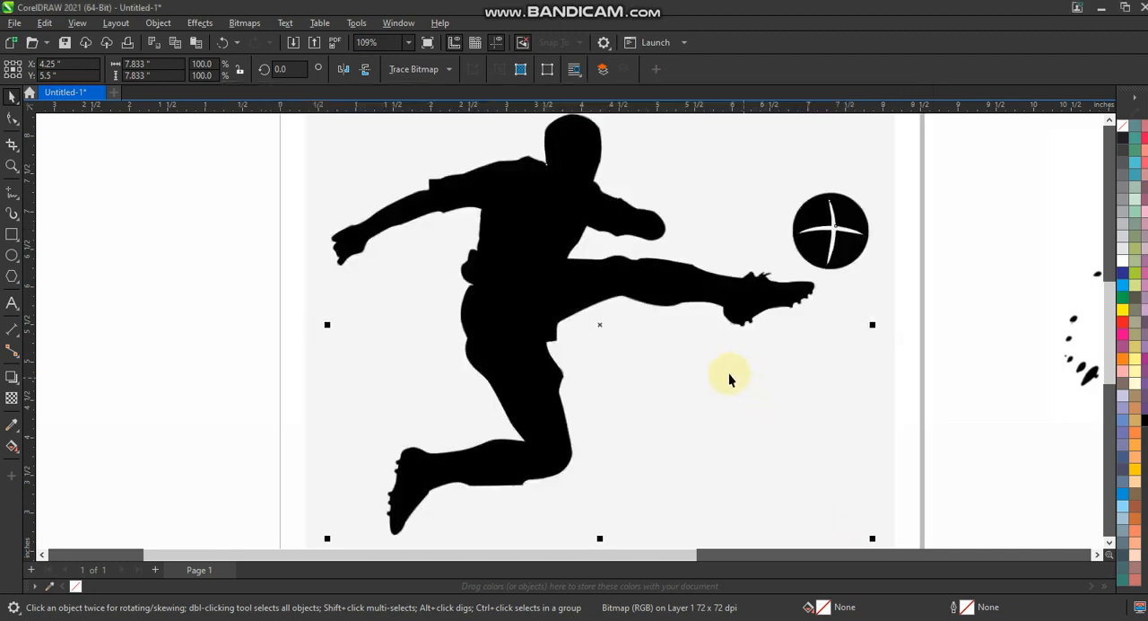
Step: Move the traced group off the page beside the original bitmap, separate its parts and delete the traced ball
key(F3)
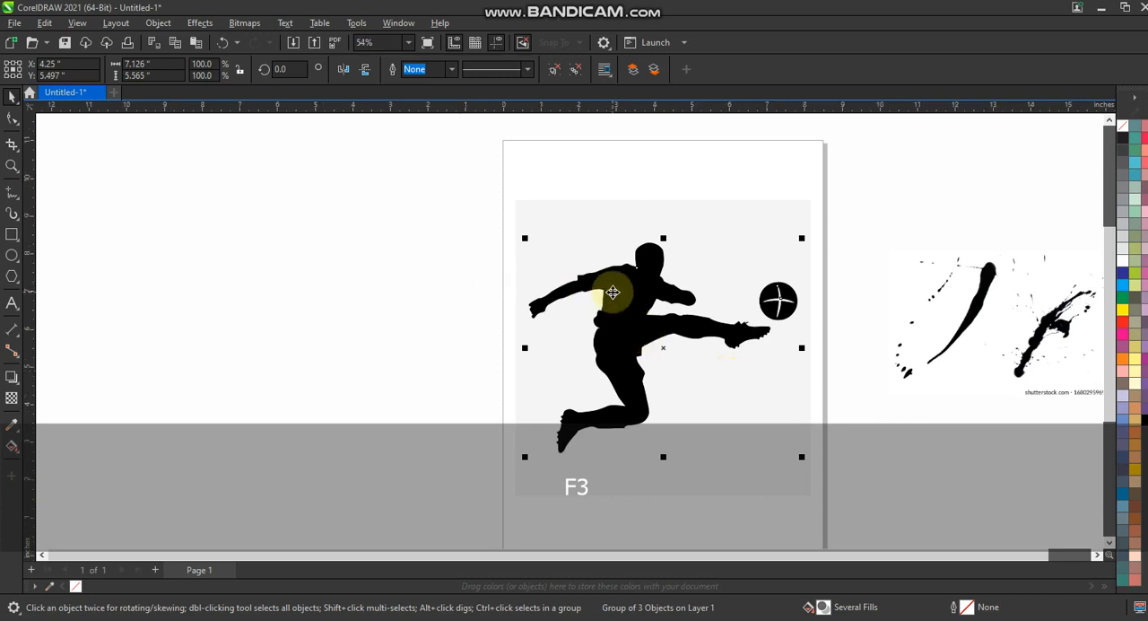
drag(612, 293, 269, 298)
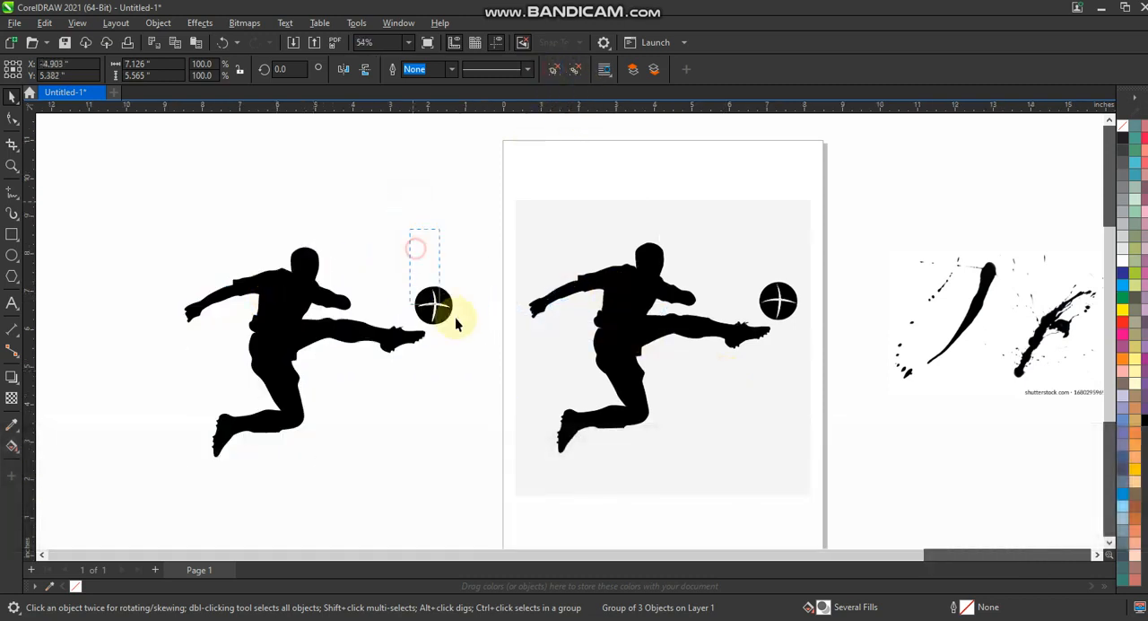
drag(454, 317, 476, 333)
key(Delete)
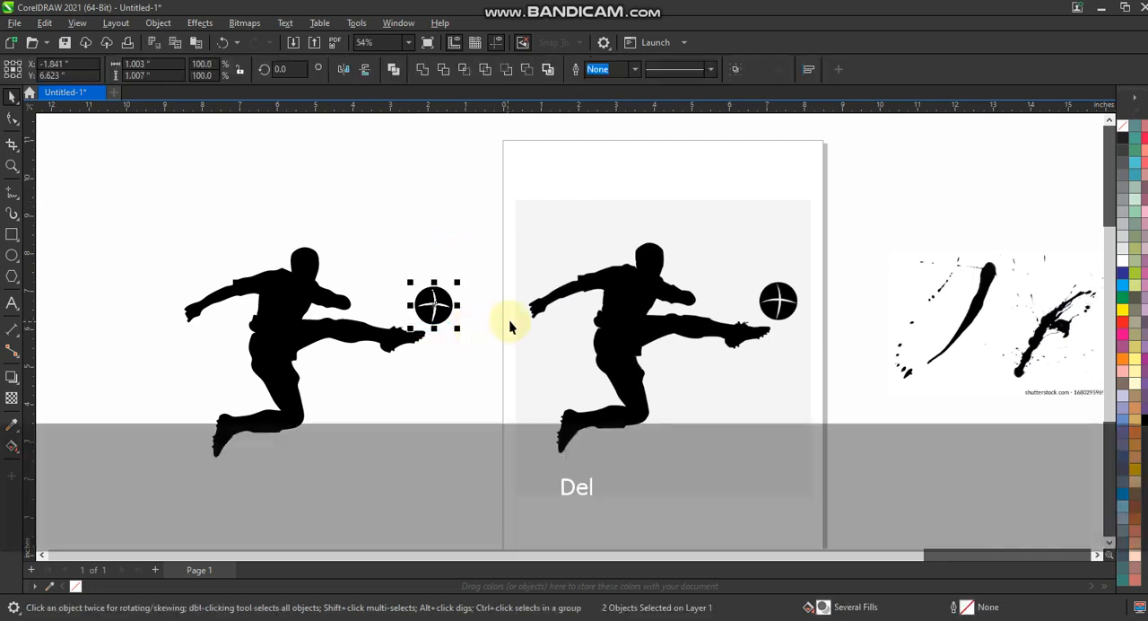
Step: Delete the original footballer bitmap and move the traced player silhouette onto the page
click(623, 303)
key(Delete)
drag(475, 198, 152, 483)
drag(289, 331, 652, 311)
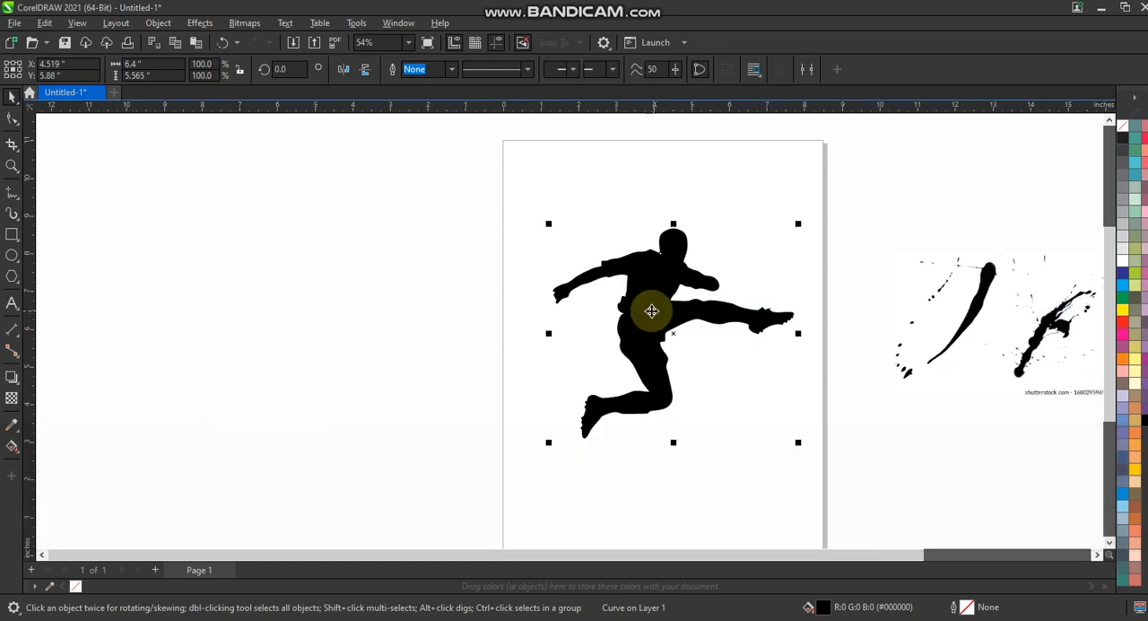
key(shift+F2)
key(Escape)
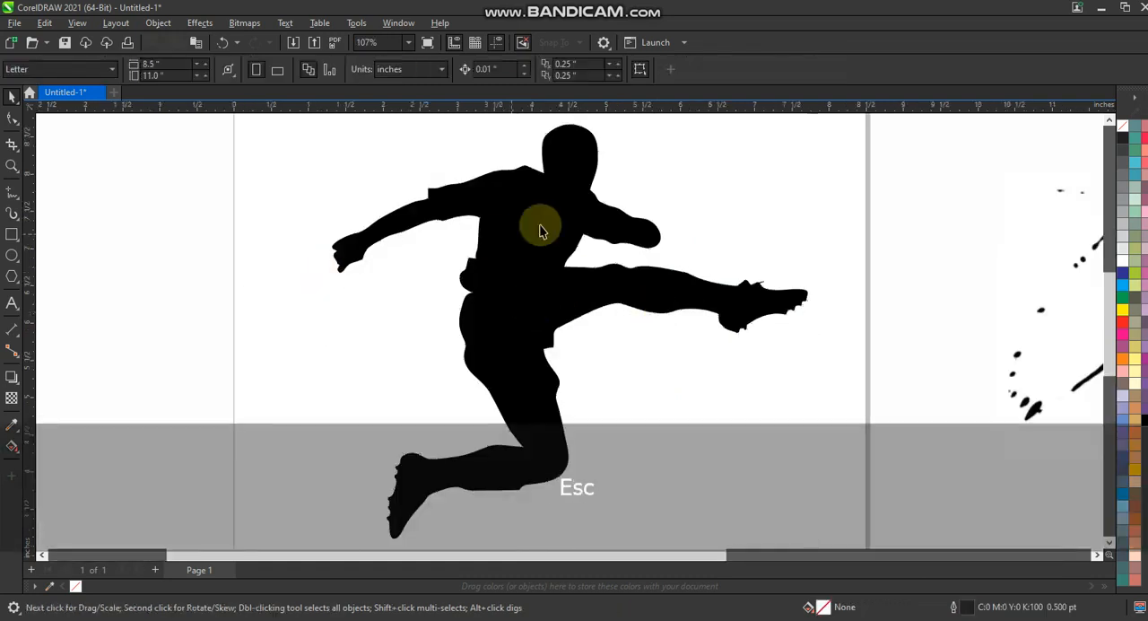
click(540, 226)
click(768, 166)
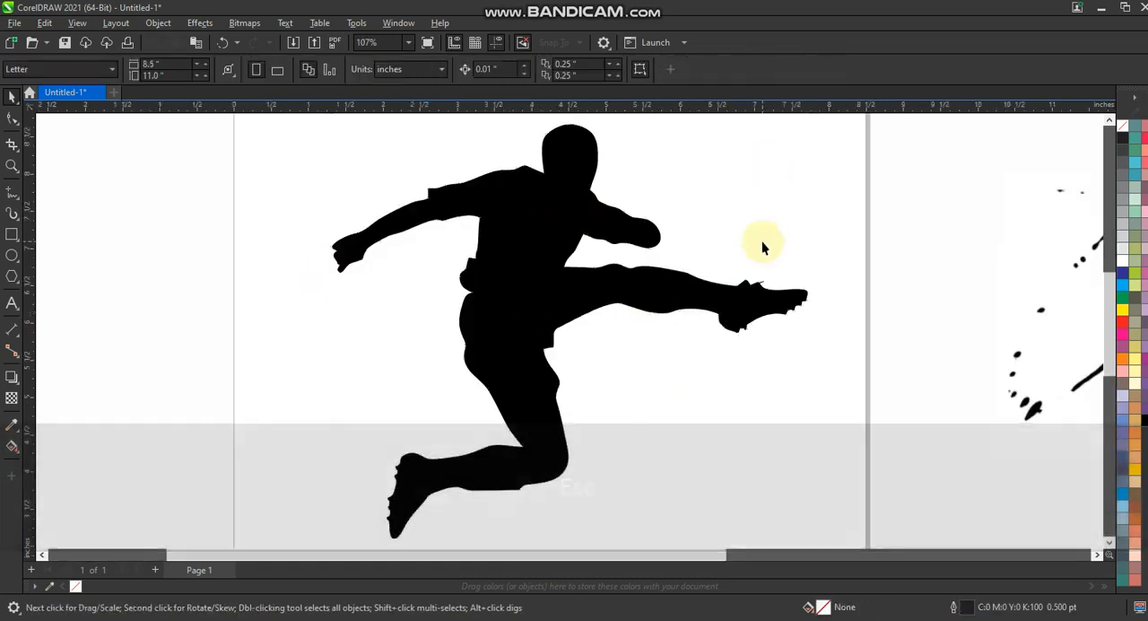
Step: Draw a closed two-node line about 0.41 inches long above the outstretched arm and bend its segments into a thin crescent
click(12, 166)
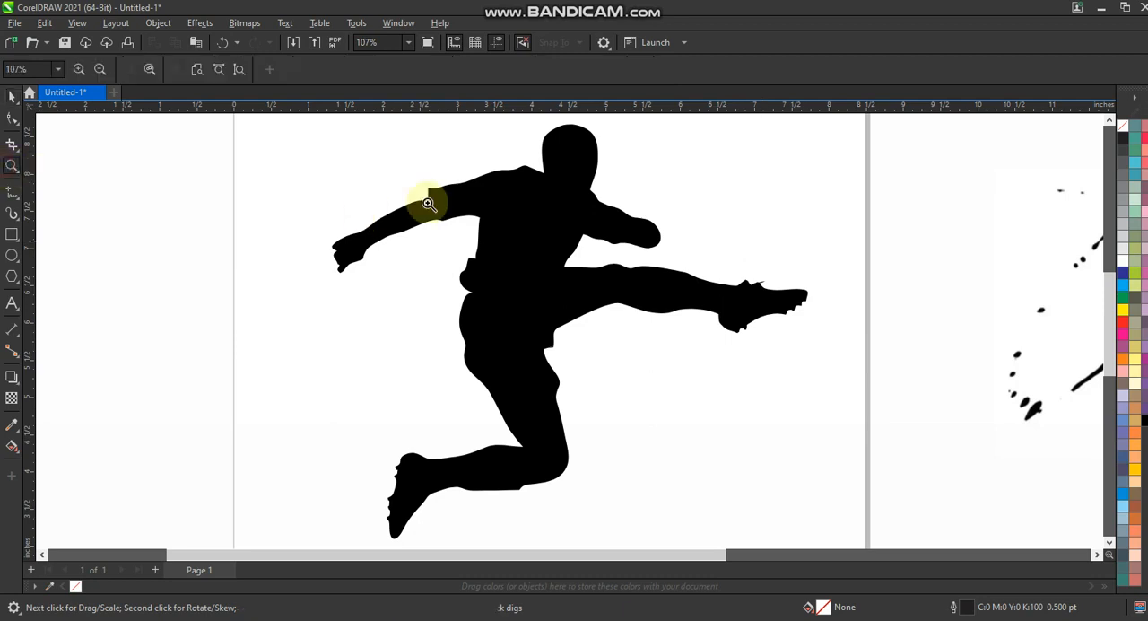
drag(280, 144, 745, 321)
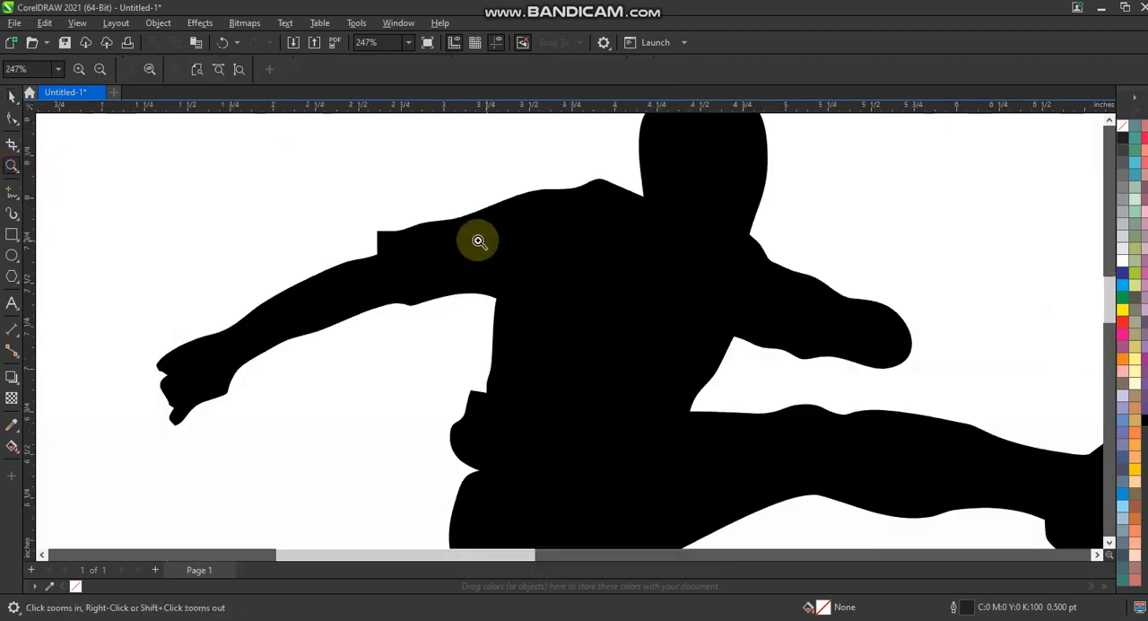
drag(130, 209, 768, 460)
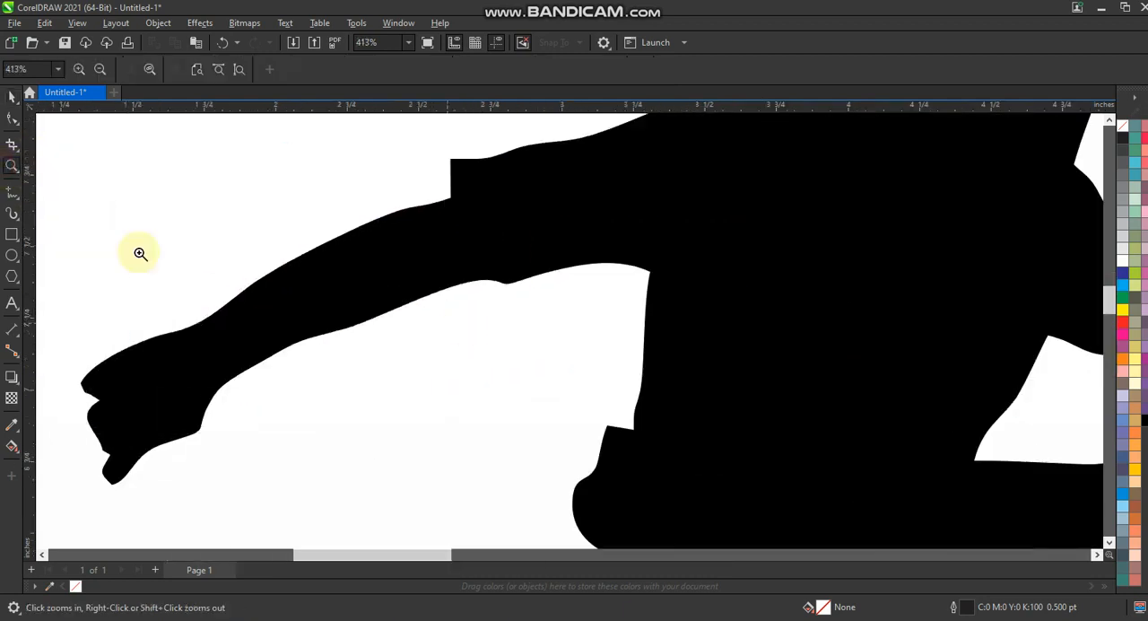
click(12, 192)
click(139, 154)
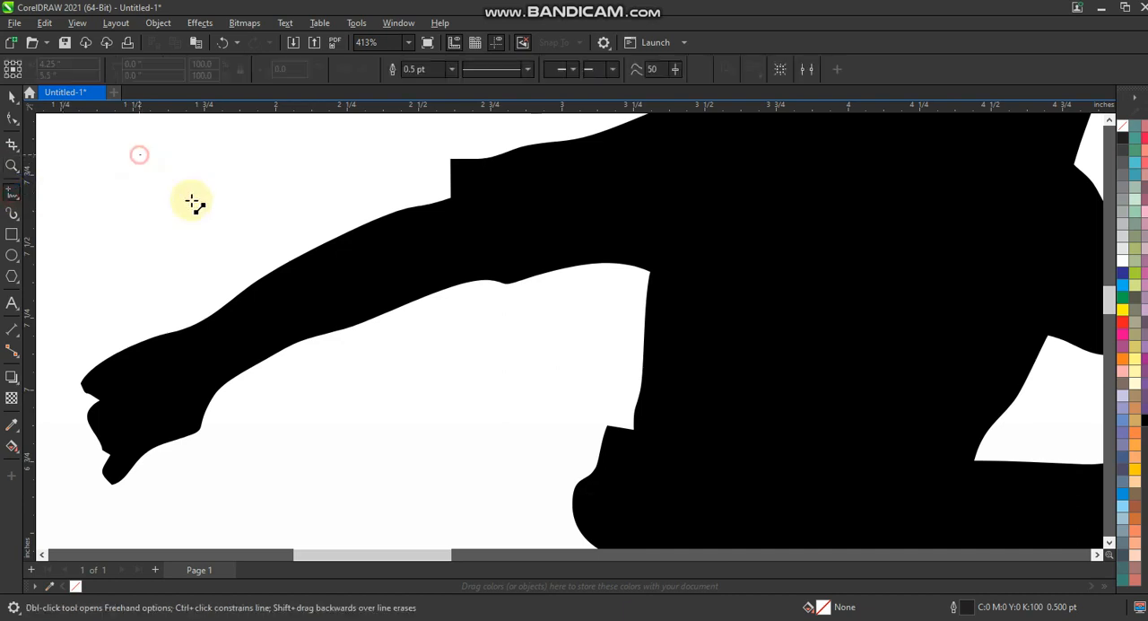
click(217, 243)
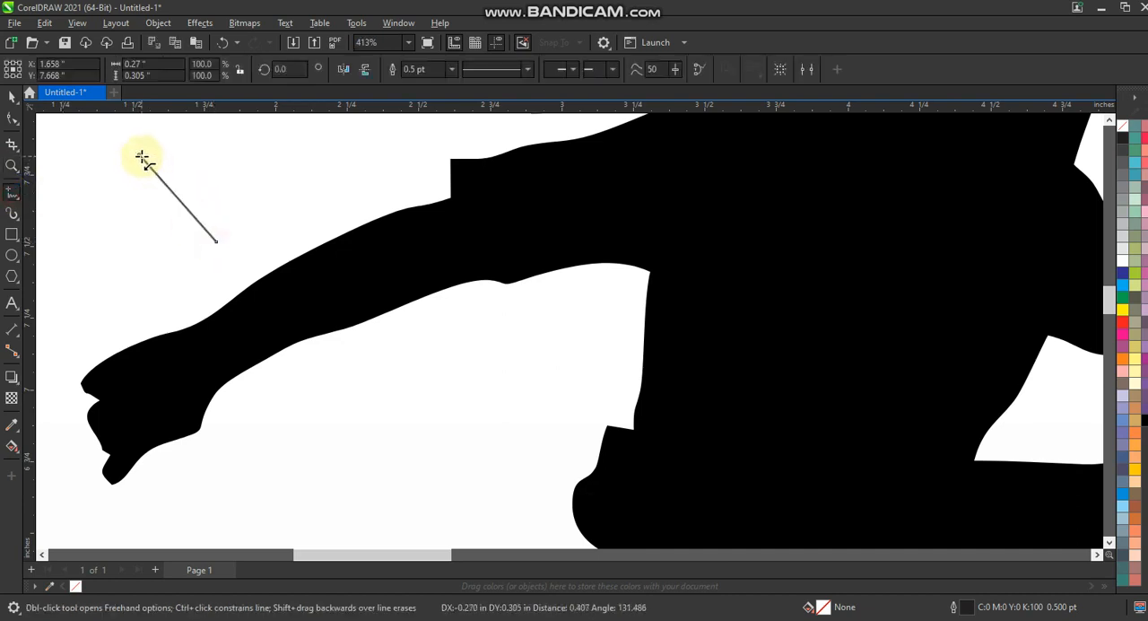
click(12, 117)
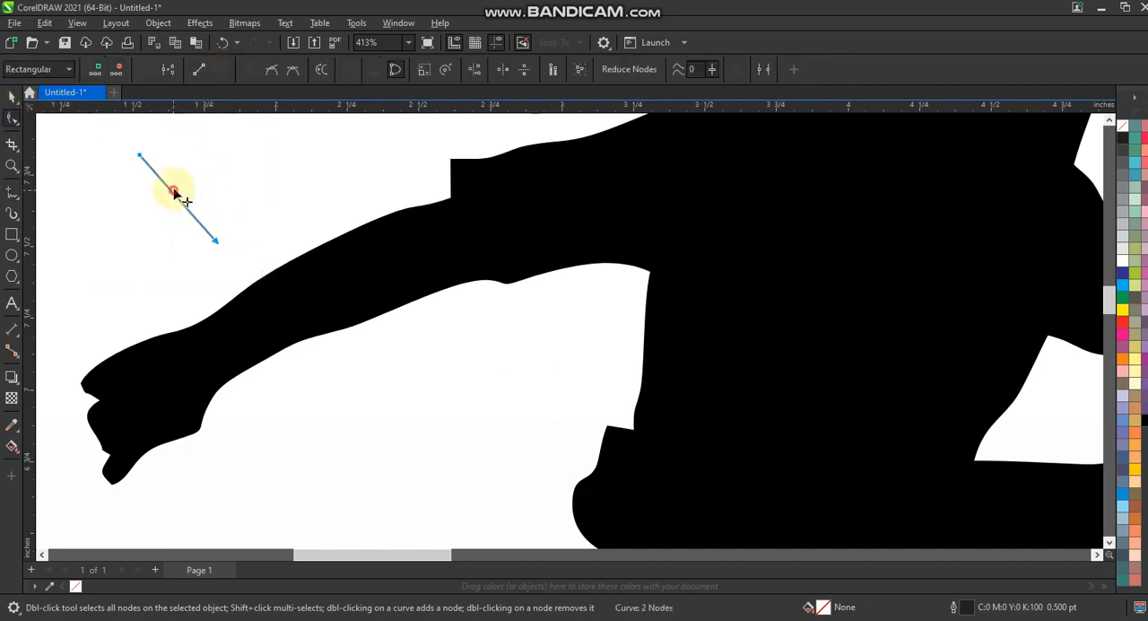
mouse_move(175, 191)
mouse_down()
mouse_move(190, 181)
mouse_move(181, 188)
mouse_up()
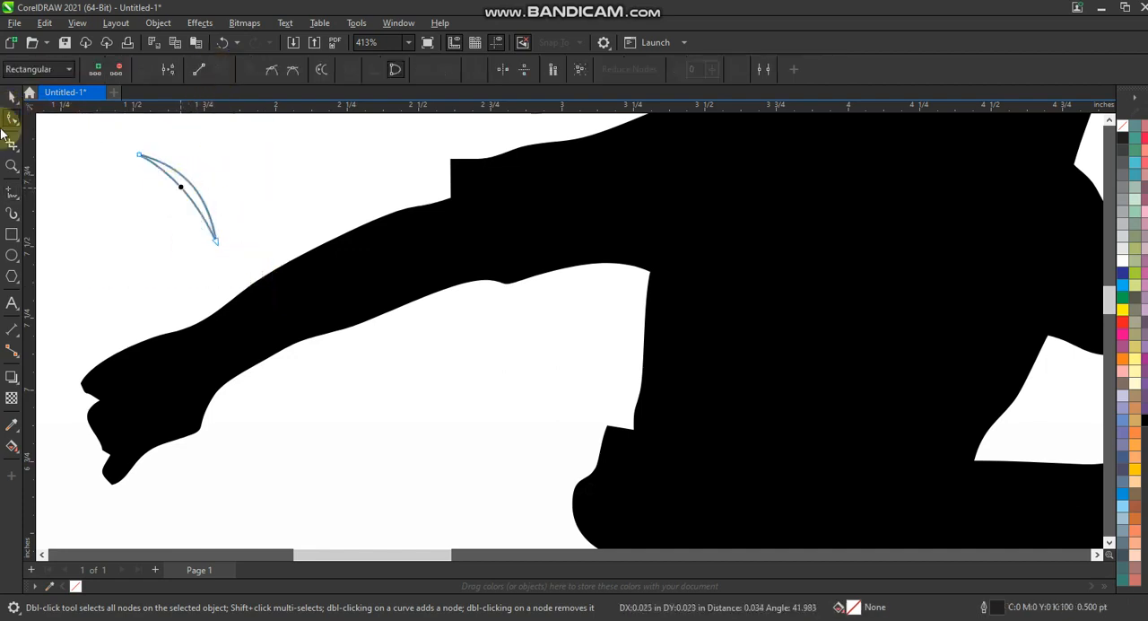
Step: Enlarge the crescent to 119% and fill it red
click(11, 96)
drag(222, 247, 236, 262)
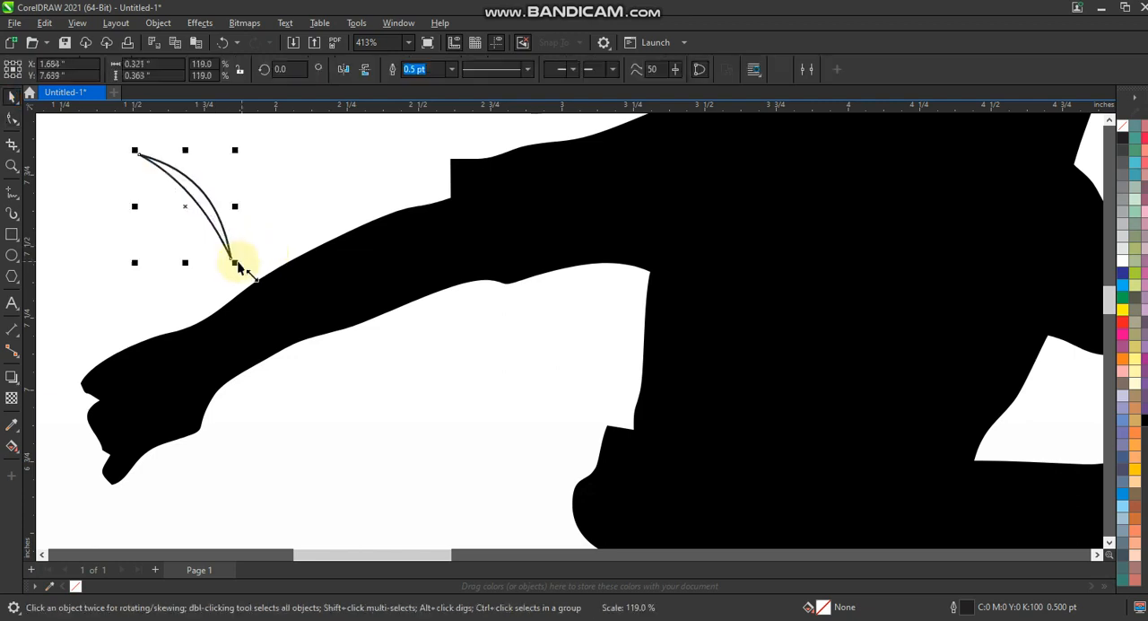
click(1122, 321)
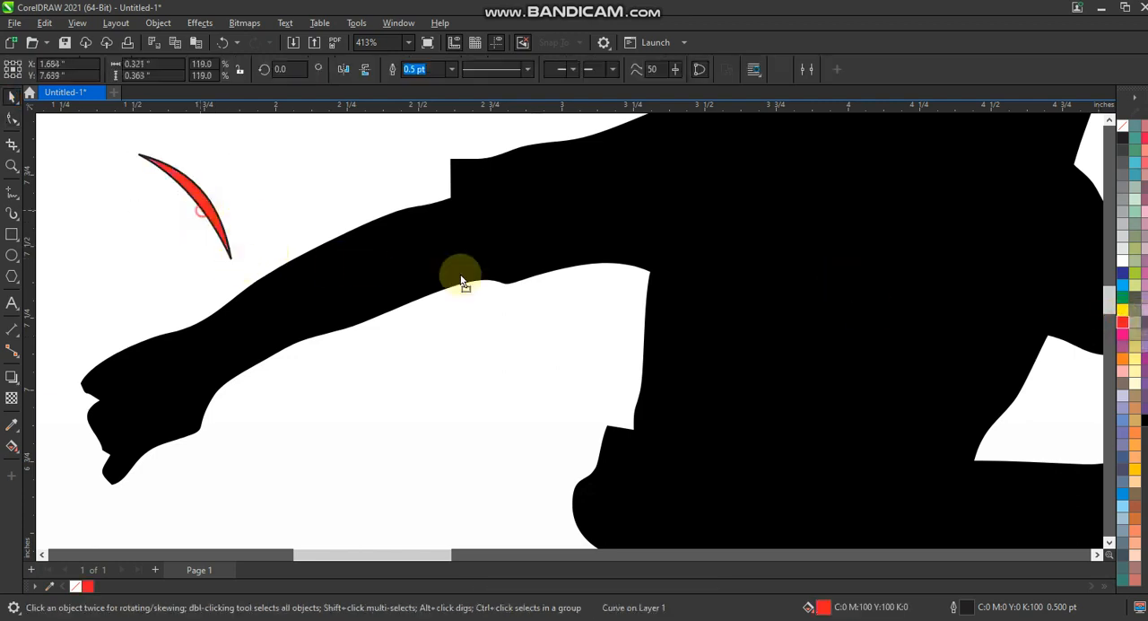
Step: Place the red crescent across the outstretched arm at the sleeve edge and rotate it to about 330 degrees
drag(467, 260, 454, 242)
click(499, 302)
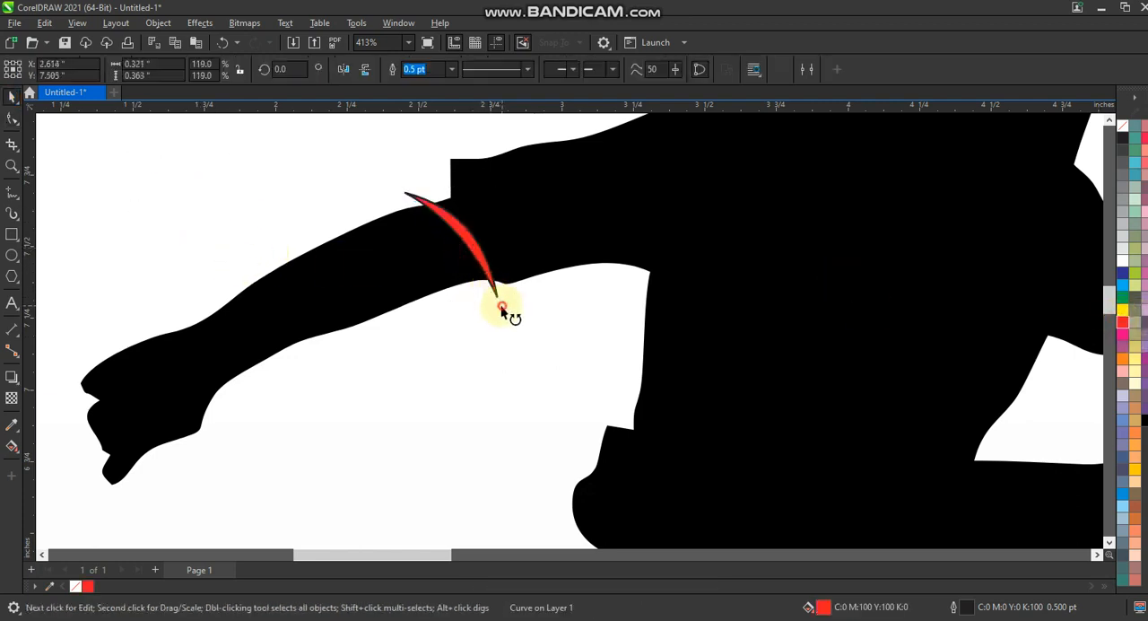
drag(502, 308, 469, 319)
click(470, 261)
click(471, 258)
Step: Place a copy of the crescent across the wrist of the outstretched arm
drag(462, 253, 380, 300)
key(F3)
key(F3)
key(Escape)
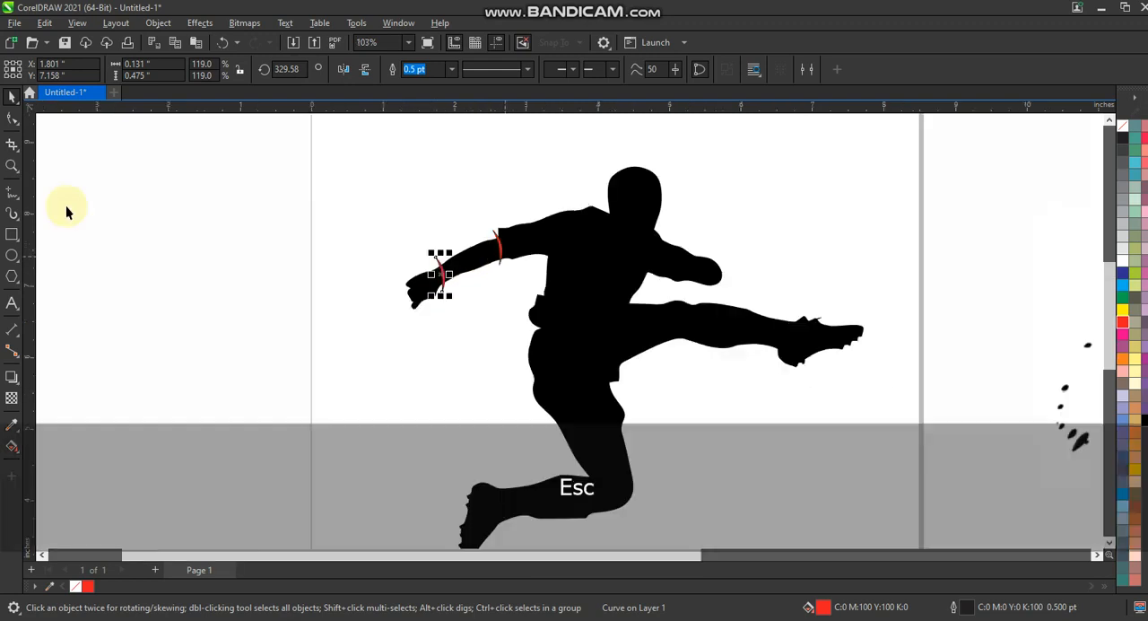
Step: Place a crescent copy across the player's other forearm, enlarged to 178.7% and rotated to about 171 degrees
click(12, 165)
drag(336, 176, 876, 374)
click(12, 96)
drag(363, 286, 728, 334)
click(857, 298)
drag(751, 295, 772, 237)
click(722, 314)
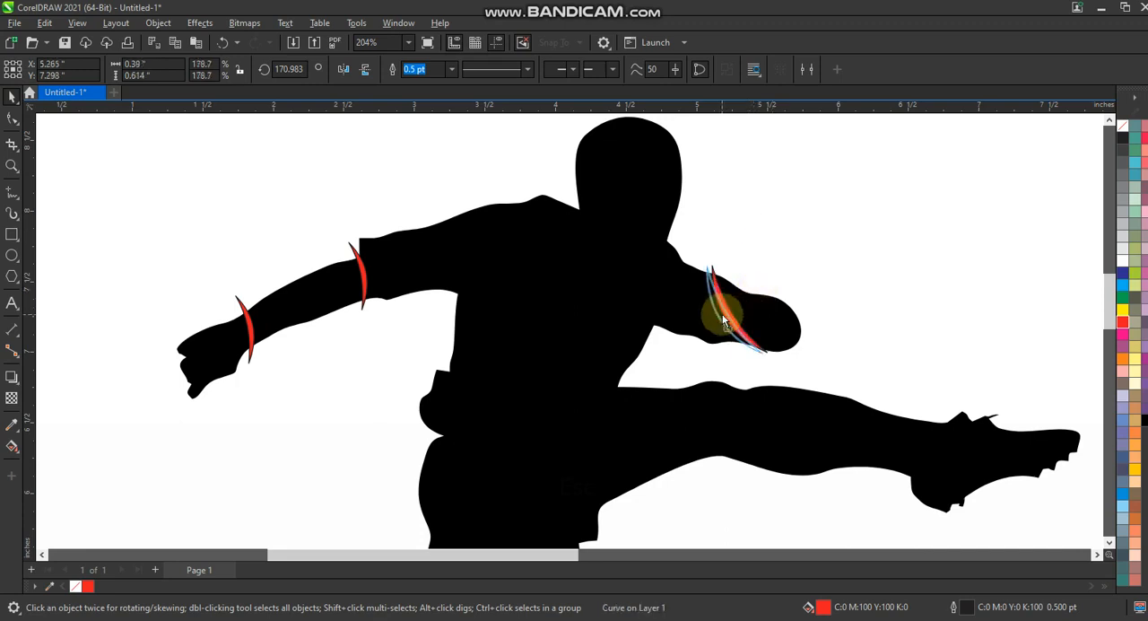
click(834, 257)
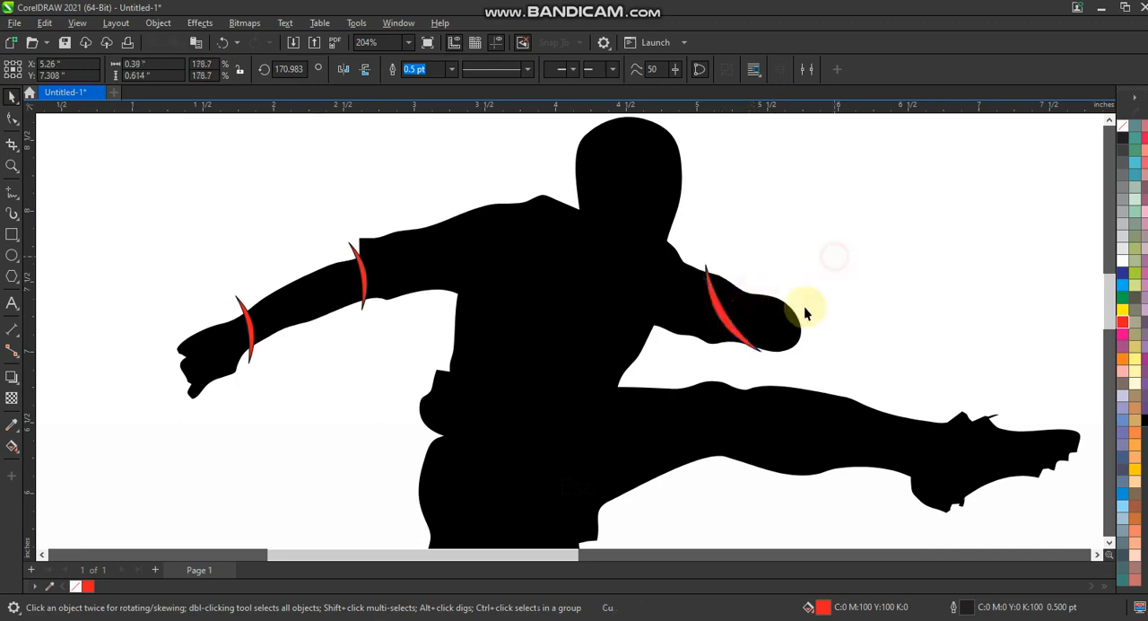
Step: Copy the forearm crescent to the back of the waist and rotate it to about 240 degrees
right_click(426, 372)
drag(571, 345, 483, 361)
click(426, 372)
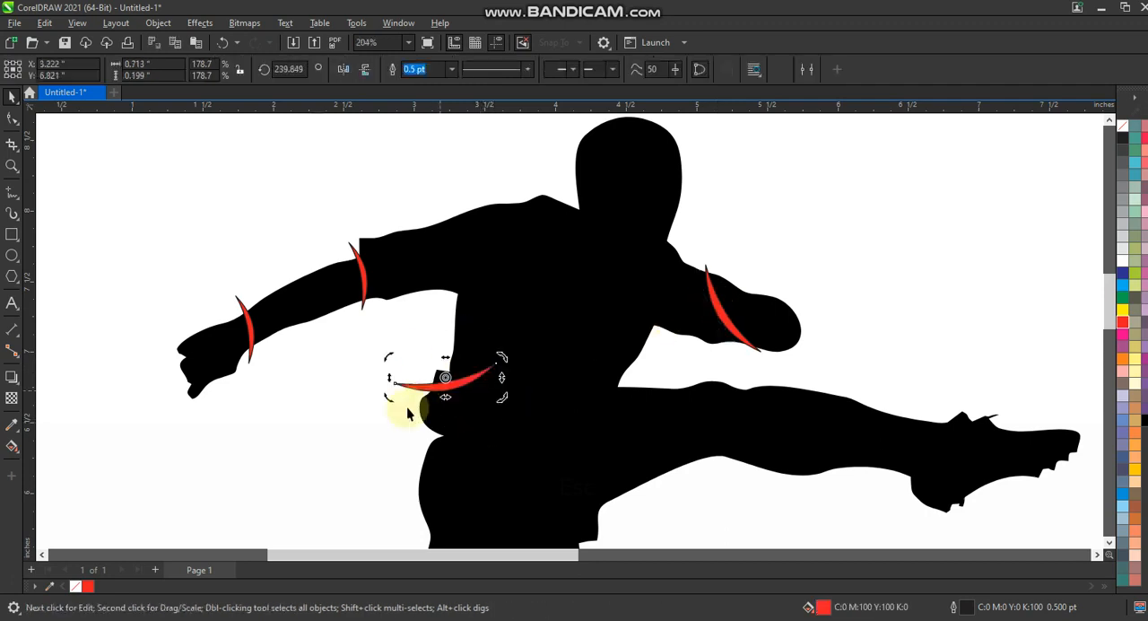
click(405, 409)
Step: Duplicate the waist crescent along the player's back, one copy higher on the shirt and one at the hip
drag(426, 387, 408, 464)
right_click(418, 392)
right_click(408, 464)
key(F3)
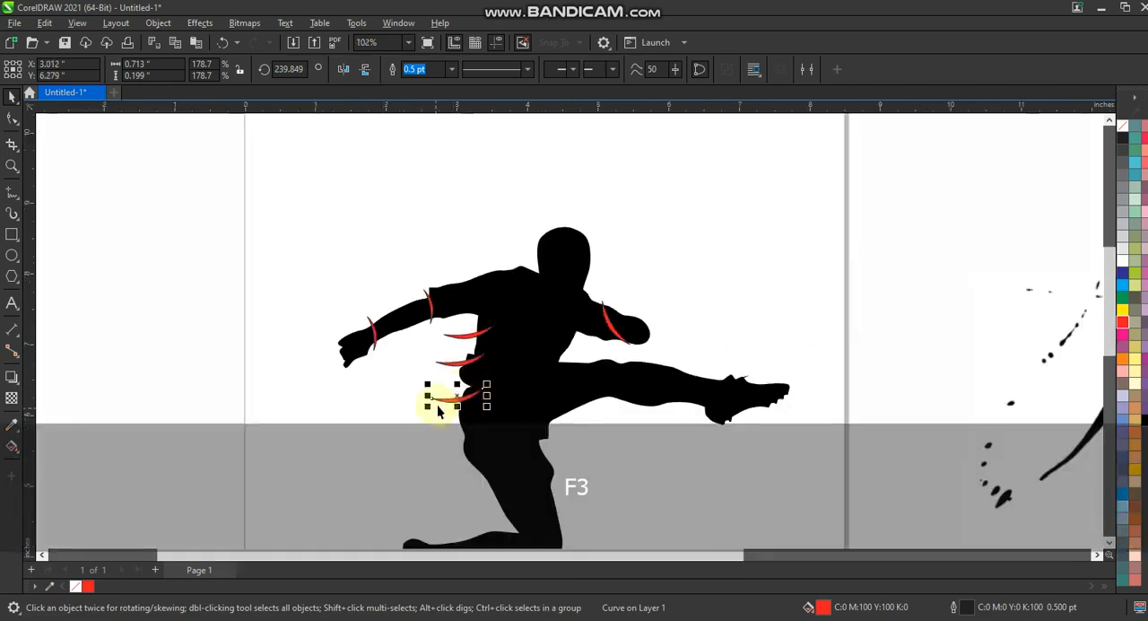
Step: Add a crescent copy below the hip and a larger one across the thigh of the bent leg
drag(444, 430, 532, 495)
click(674, 463)
click(652, 457)
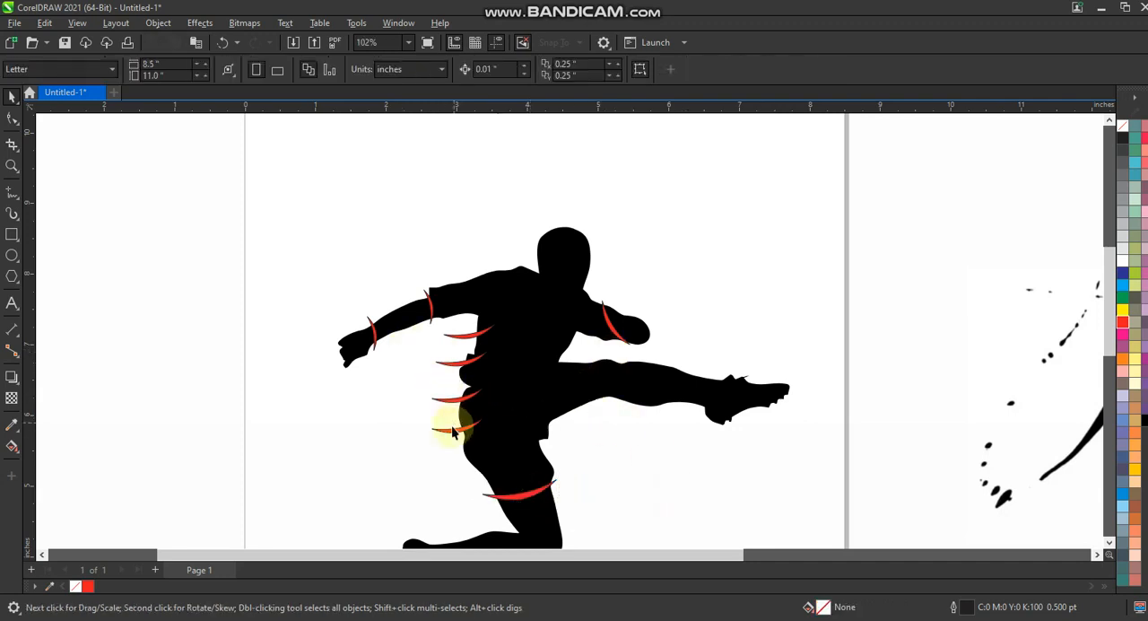
Step: Place enlarged crescent copies across the knee and ankle of the kicking leg, rotated to about 90 degrees
drag(453, 431, 718, 385)
click(651, 437)
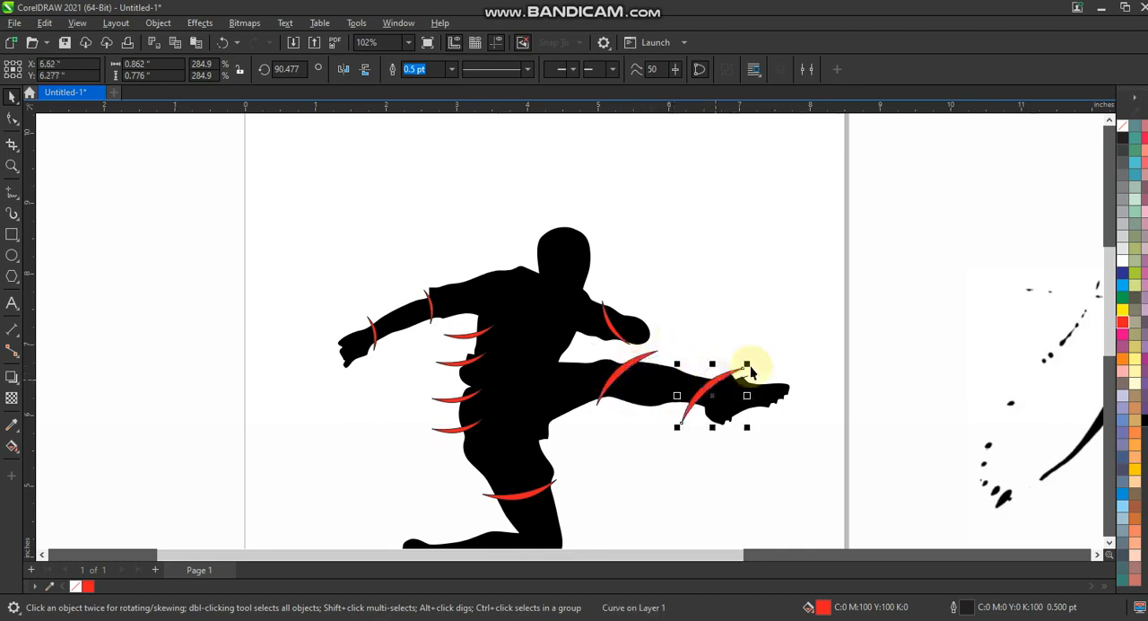
click(800, 334)
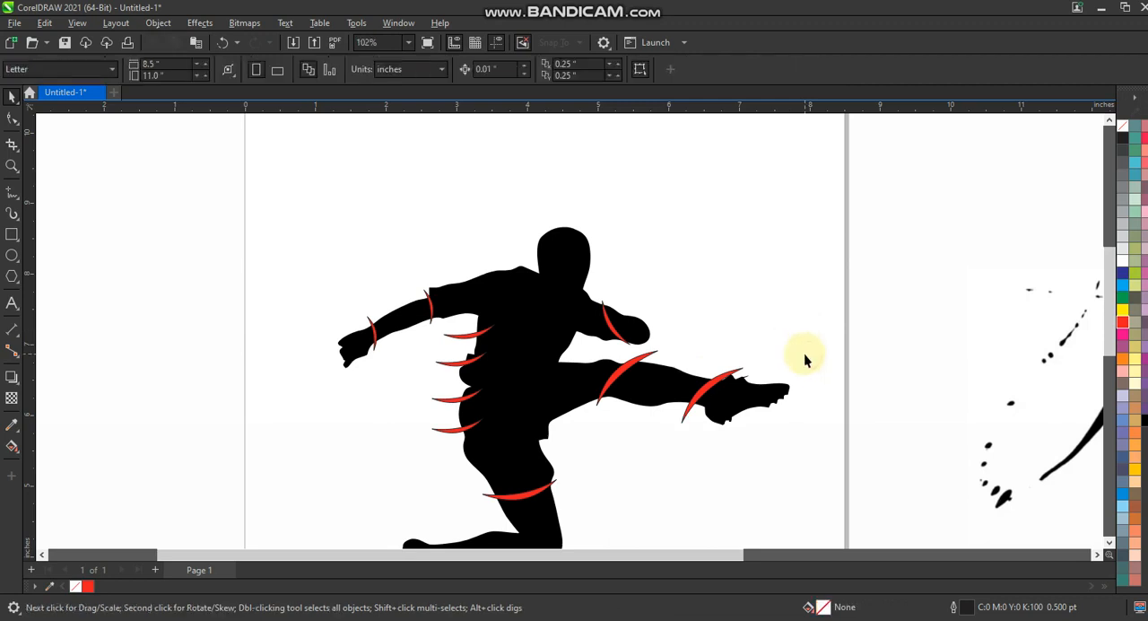
Step: Copy the kicking-leg crescent across the bent leg's knee and lower shin, rotating the copies to cross the leg
key(F3)
drag(752, 476, 432, 290)
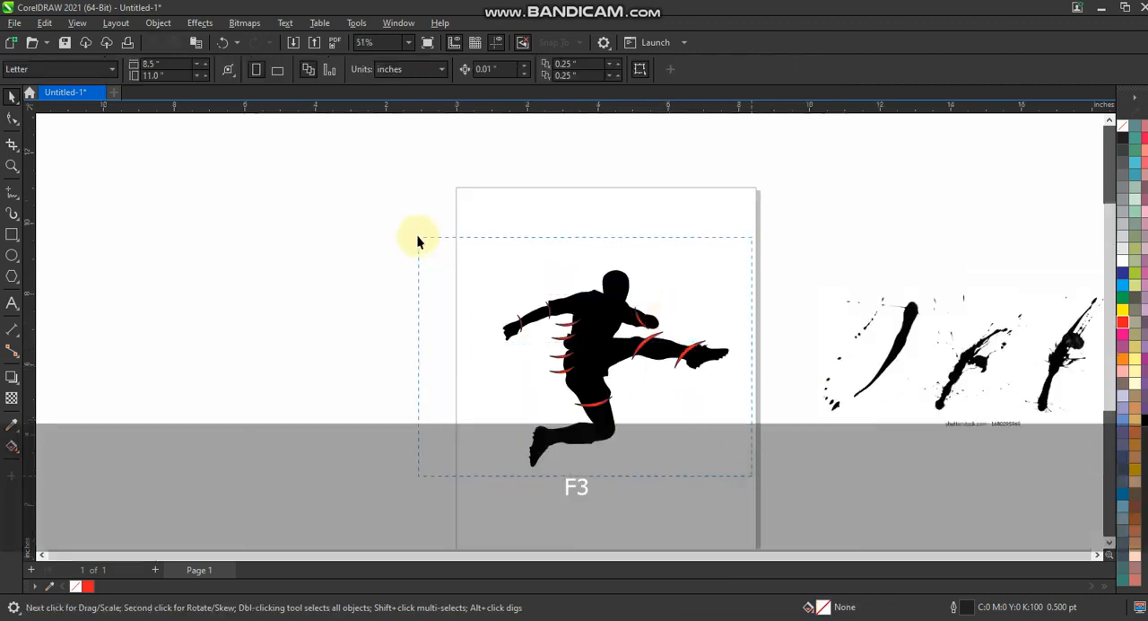
drag(417, 241, 430, 248)
key(shift+F2)
key(Escape)
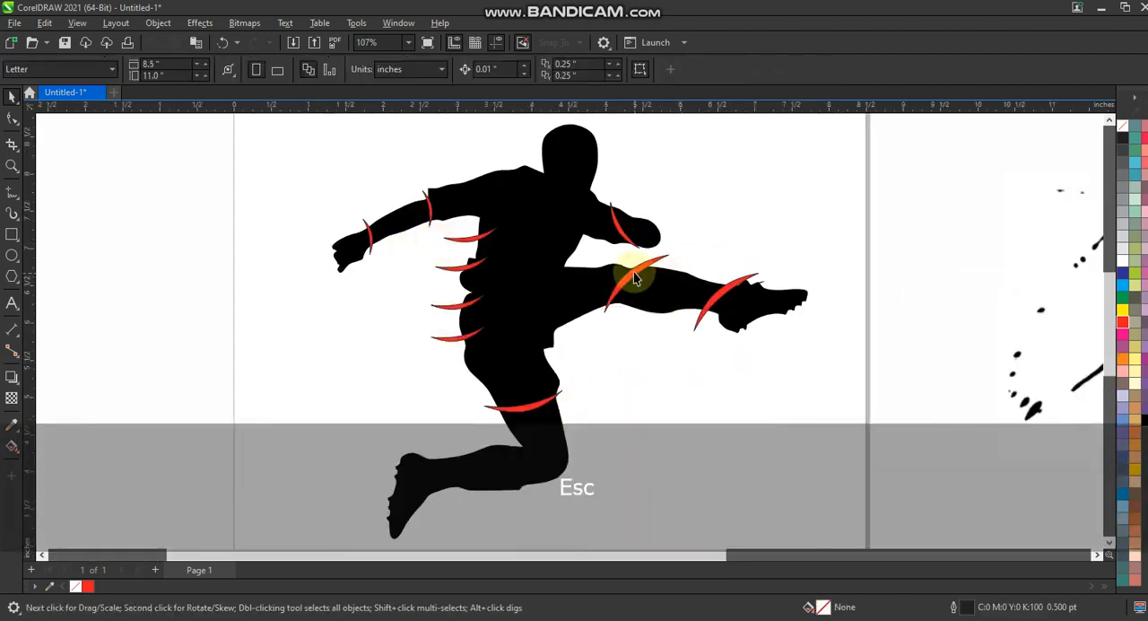
drag(634, 272, 448, 454)
right_click(617, 430)
click(617, 430)
right_click(448, 454)
click(479, 492)
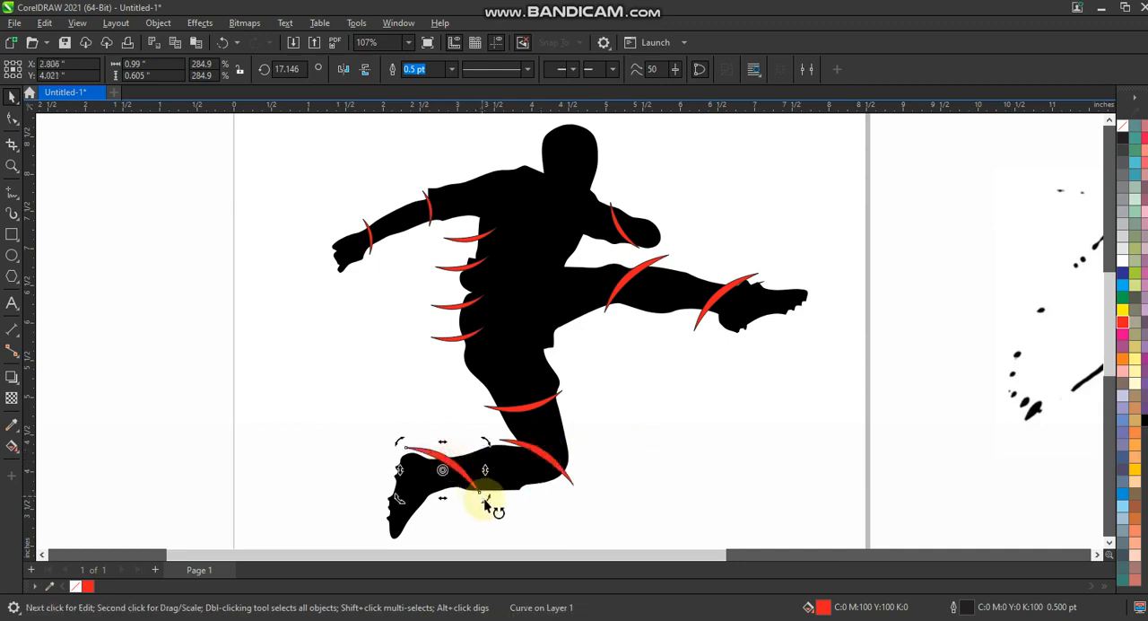
drag(482, 509, 449, 471)
click(628, 421)
Step: Weld all the red crescents into one curve, excluding the silhouette, and shift the curve slightly upward
key(F3)
drag(413, 249, 745, 494)
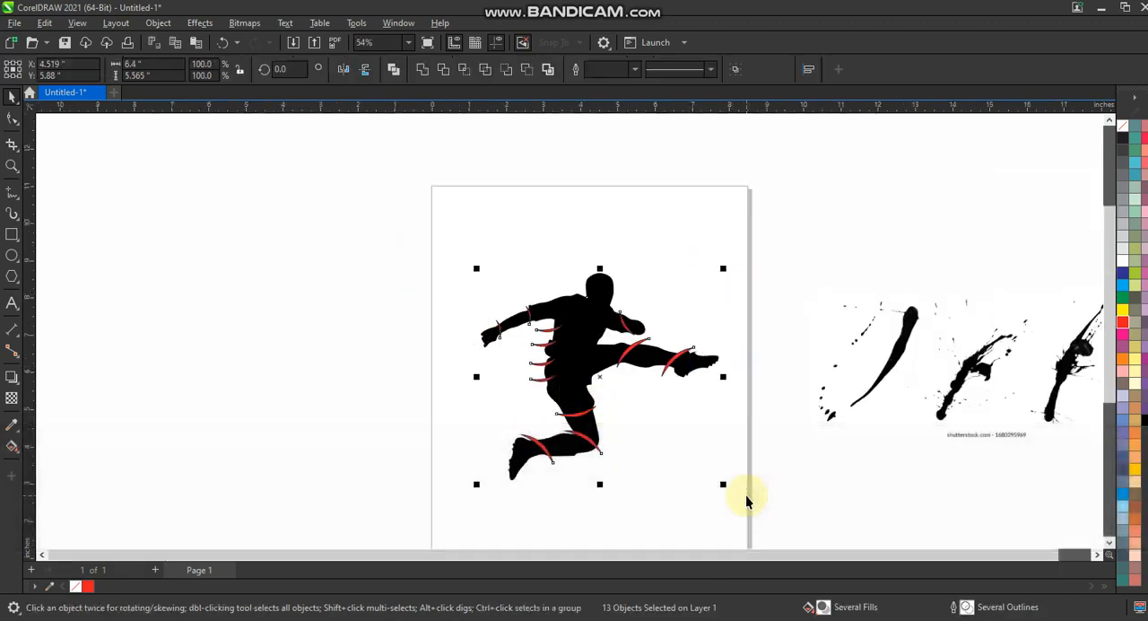
key(shift+F2)
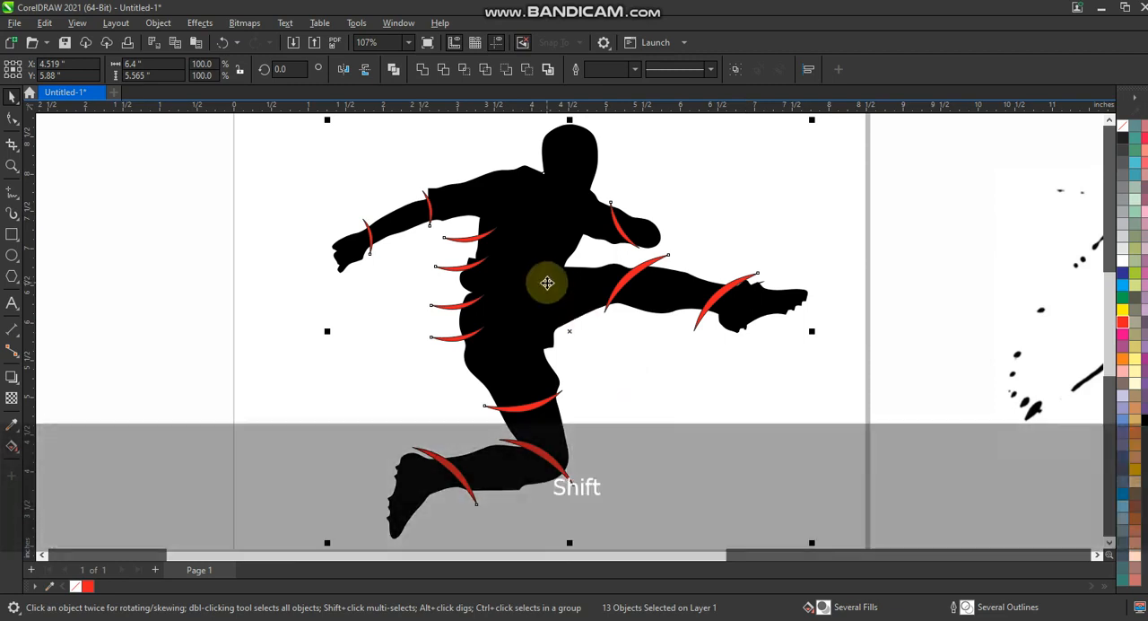
shift+click(547, 282)
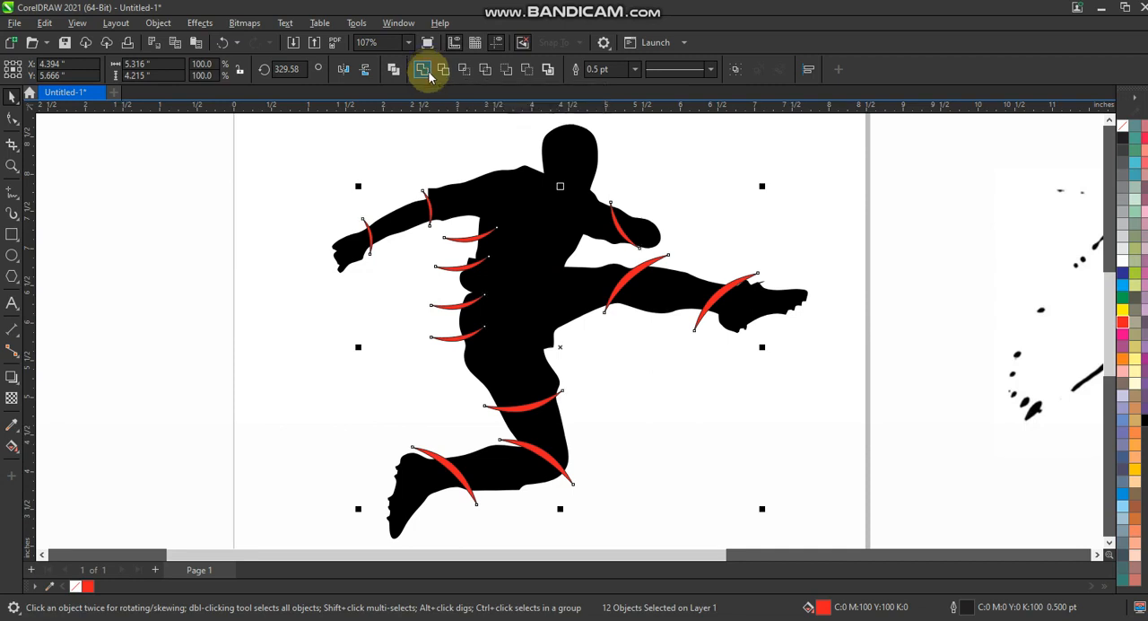
click(427, 73)
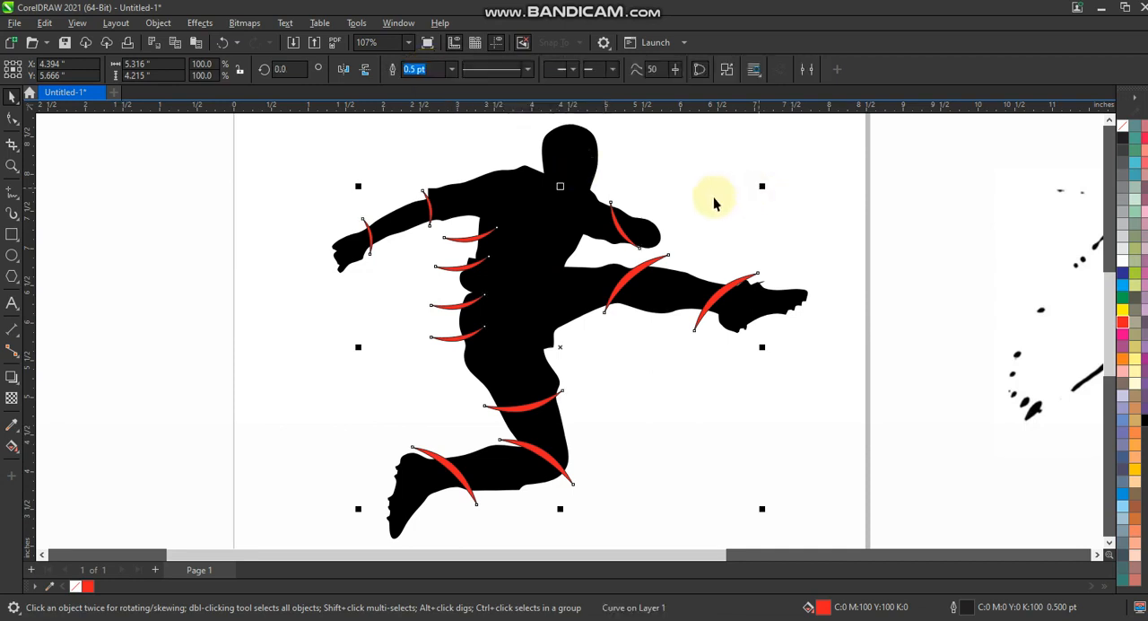
click(737, 194)
drag(731, 269, 728, 237)
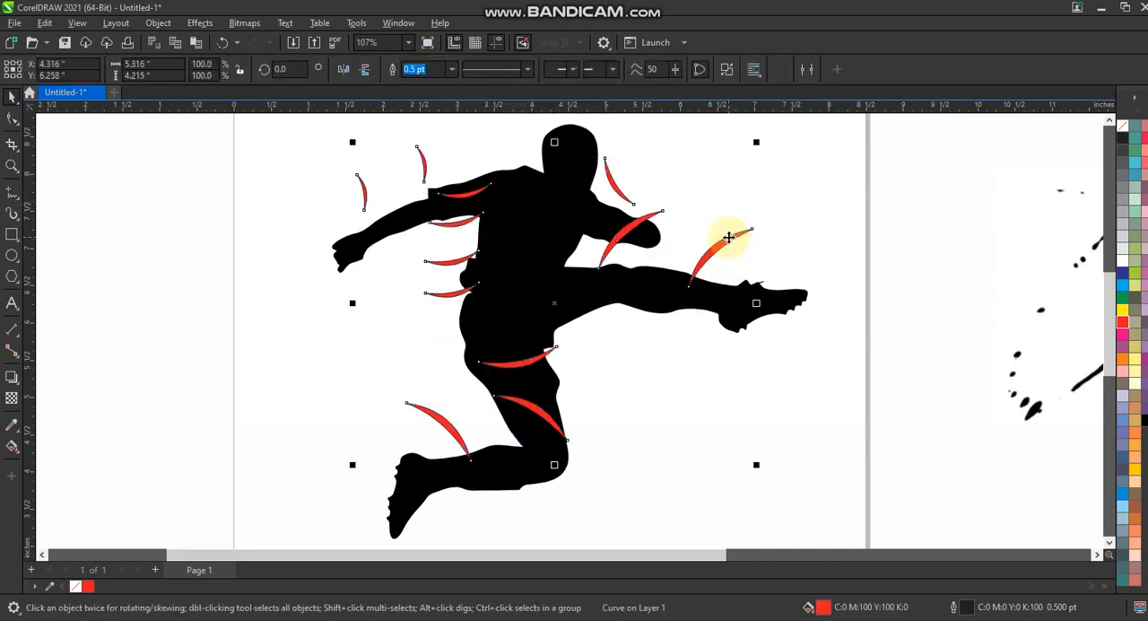
Step: Undo the crescent curve's last shift and trim the silhouette with the welded crescents
key(ctrl+z)
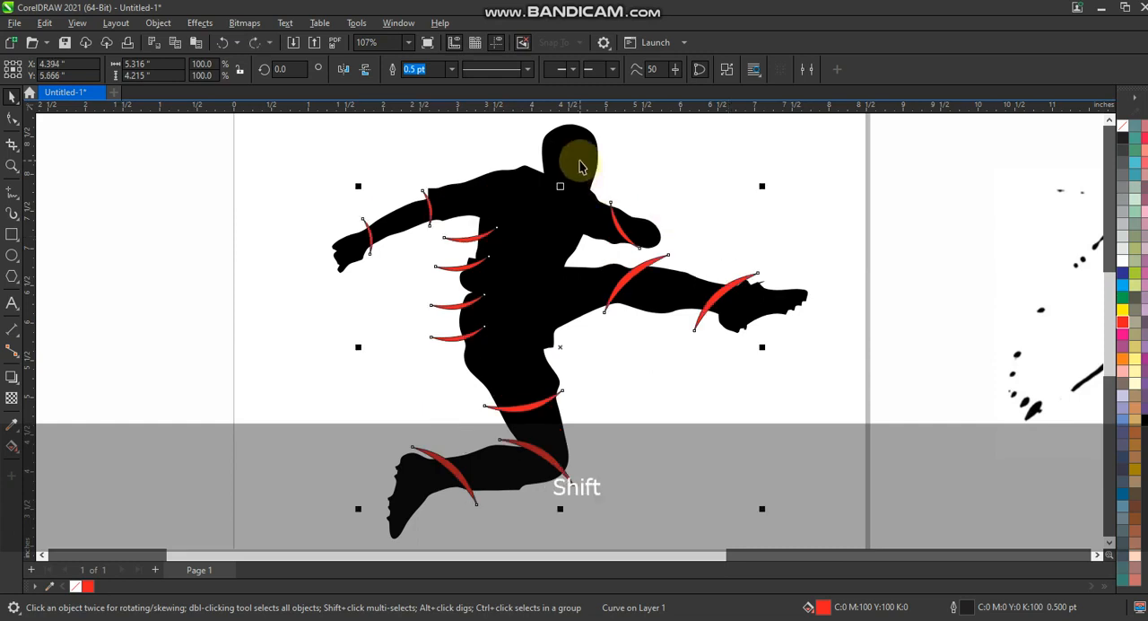
shift+click(579, 166)
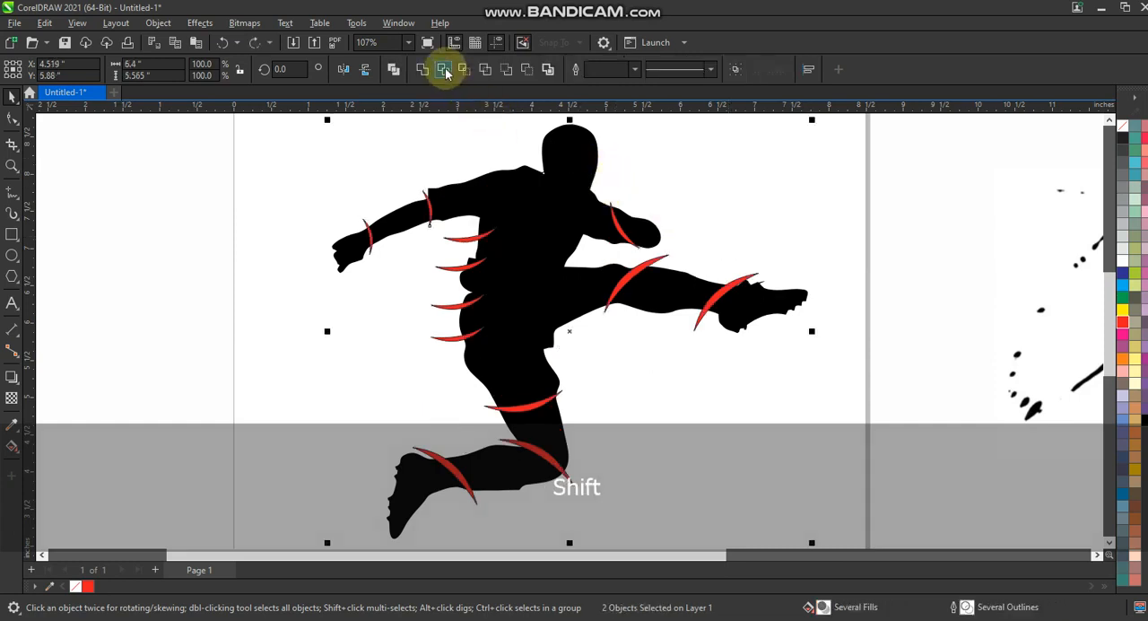
click(446, 72)
click(713, 189)
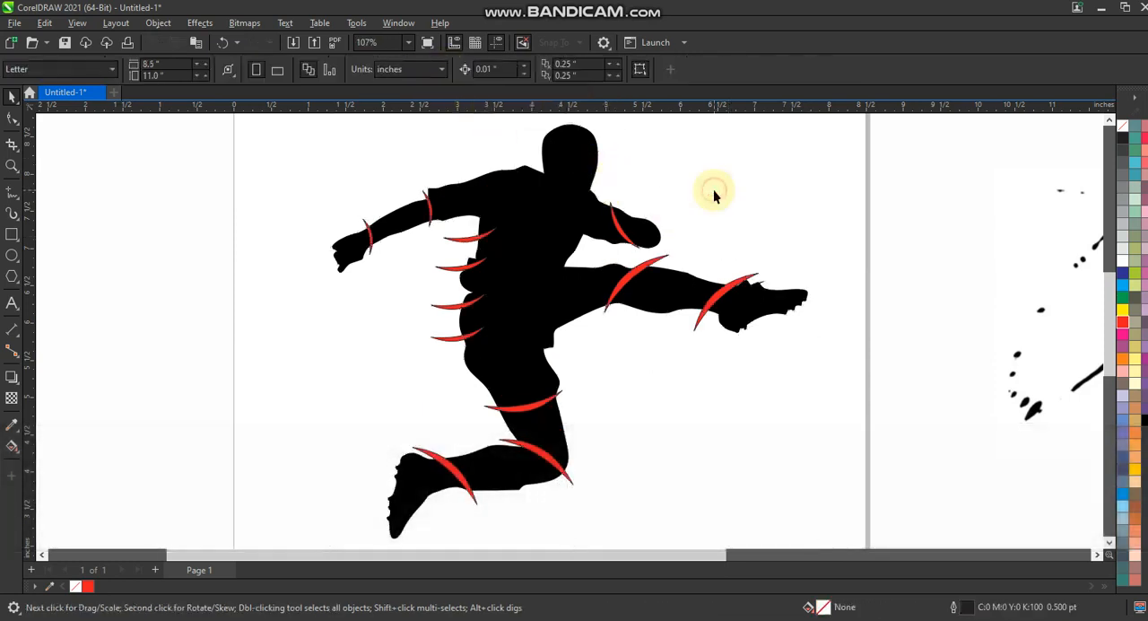
Step: Move the red crescent curve off the page beside the silhouette and set the silhouette's outline to none
key(F3)
drag(704, 258, 443, 258)
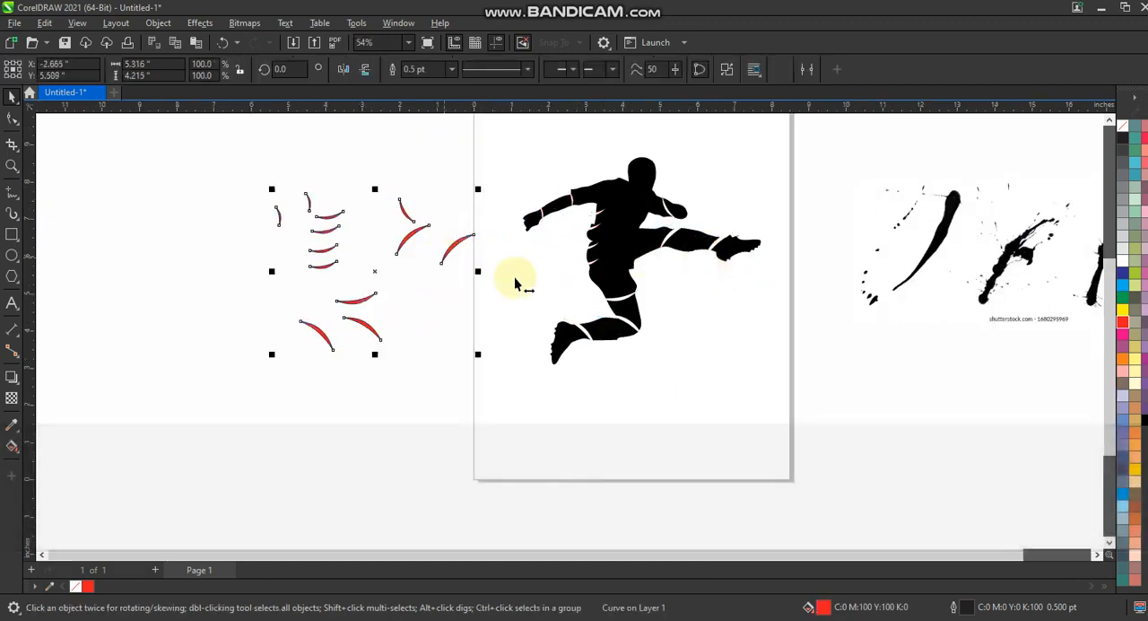
click(608, 258)
right_click(1121, 128)
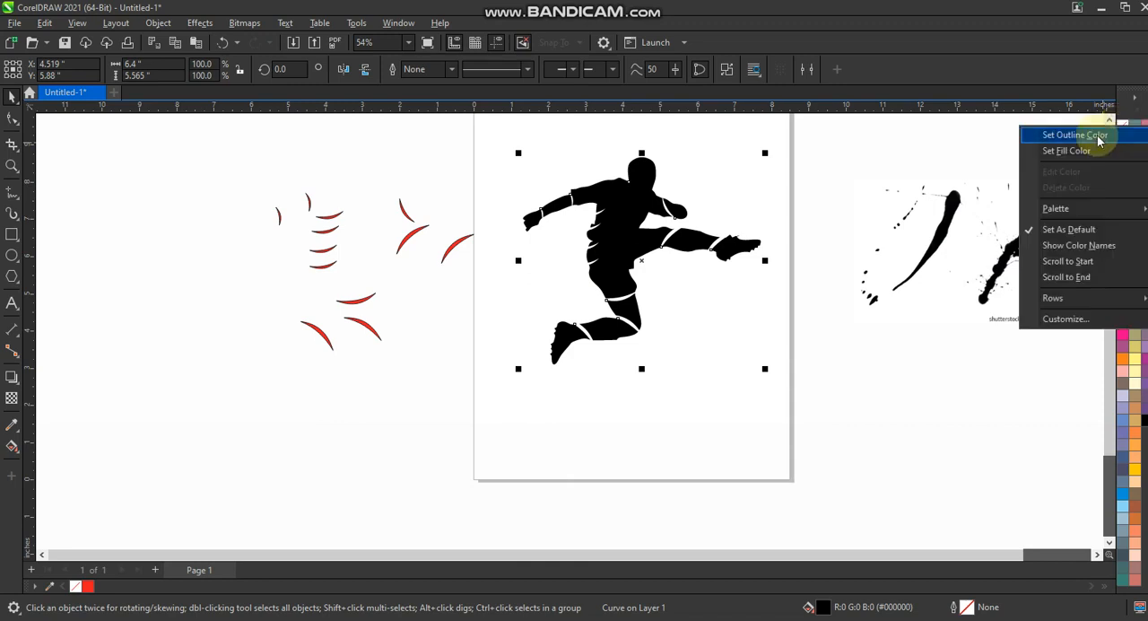
click(1095, 136)
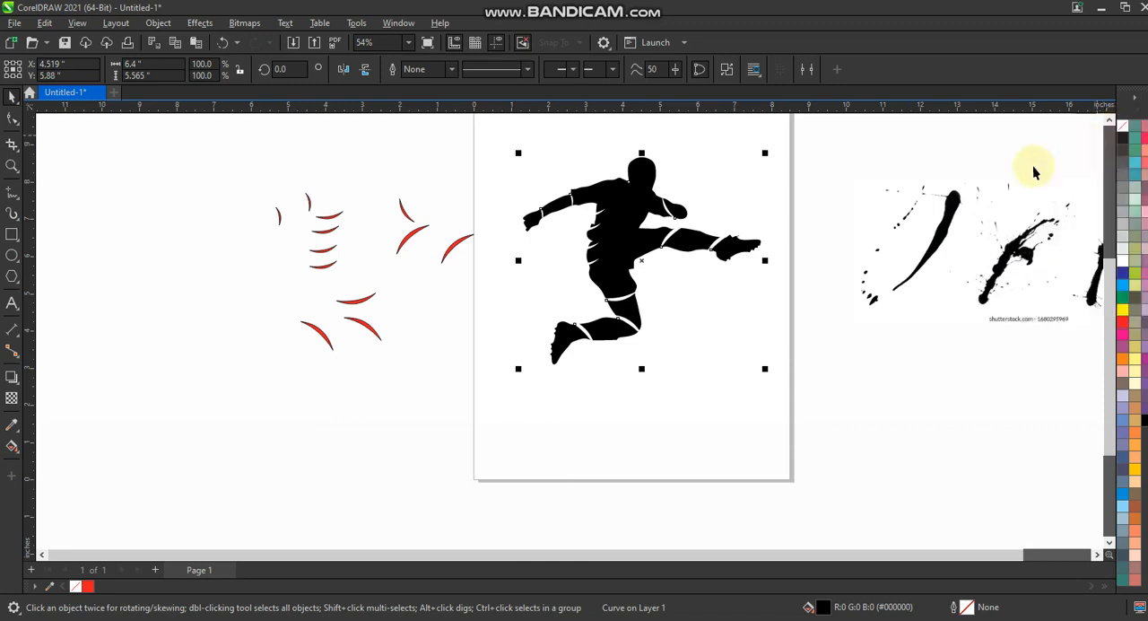
click(736, 200)
Step: Draw a freehand curve around the chin from one side of the neck to the other, about 0.89 by 0.44 inches
click(11, 166)
drag(599, 137, 736, 262)
mouse_move(369, 146)
mouse_down()
mouse_move(625, 361)
mouse_move(685, 382)
mouse_up()
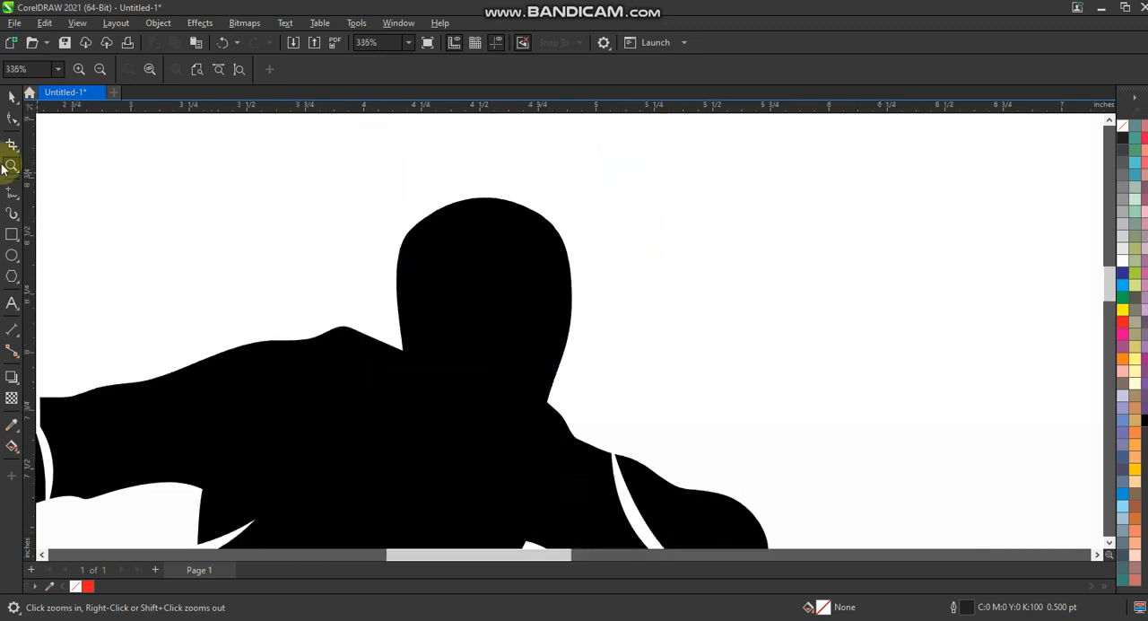
click(11, 196)
mouse_move(397, 337)
mouse_down()
mouse_move(447, 418)
mouse_move(500, 438)
mouse_move(566, 390)
mouse_move(602, 339)
mouse_up()
Step: Set the neck curve's outline width to 3 pt and convert the outline to an object
click(451, 69)
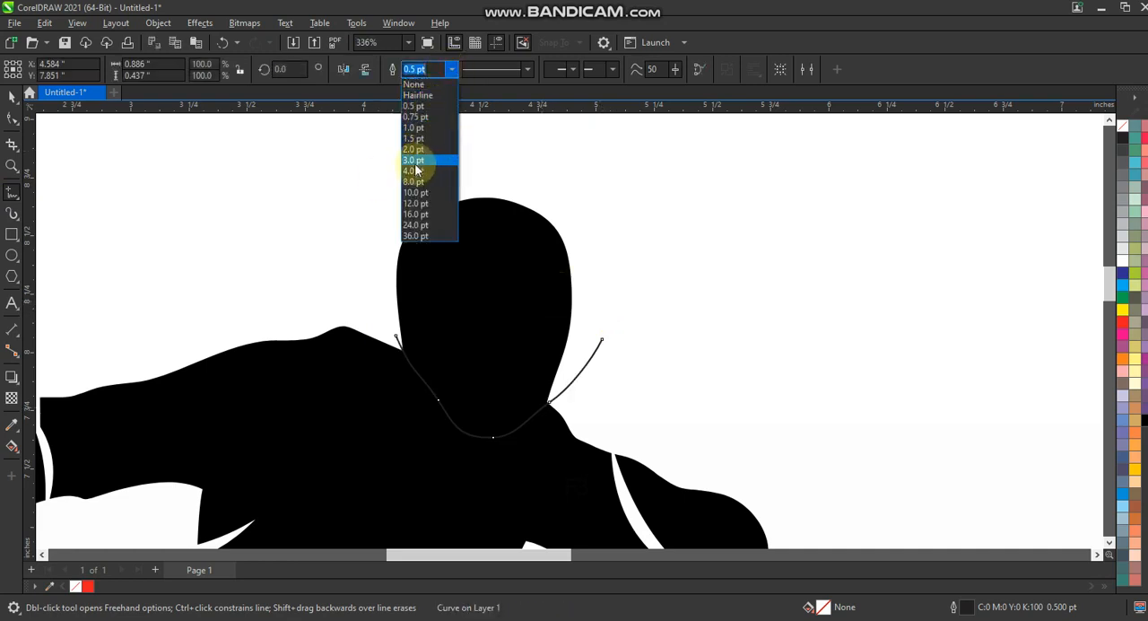
click(415, 171)
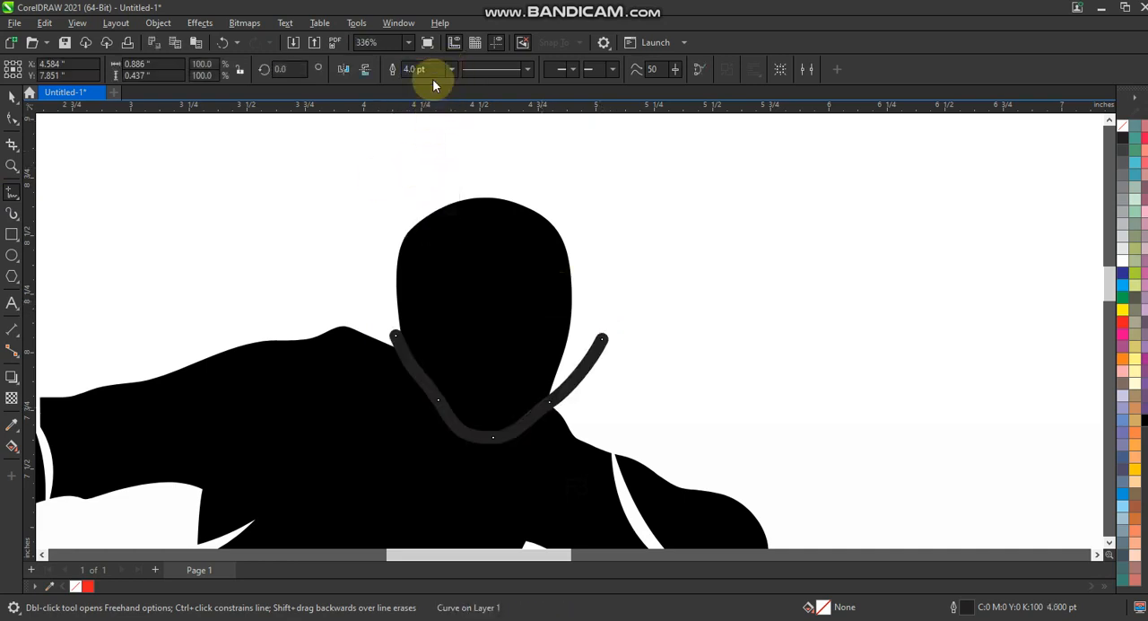
text(3)
key(Return)
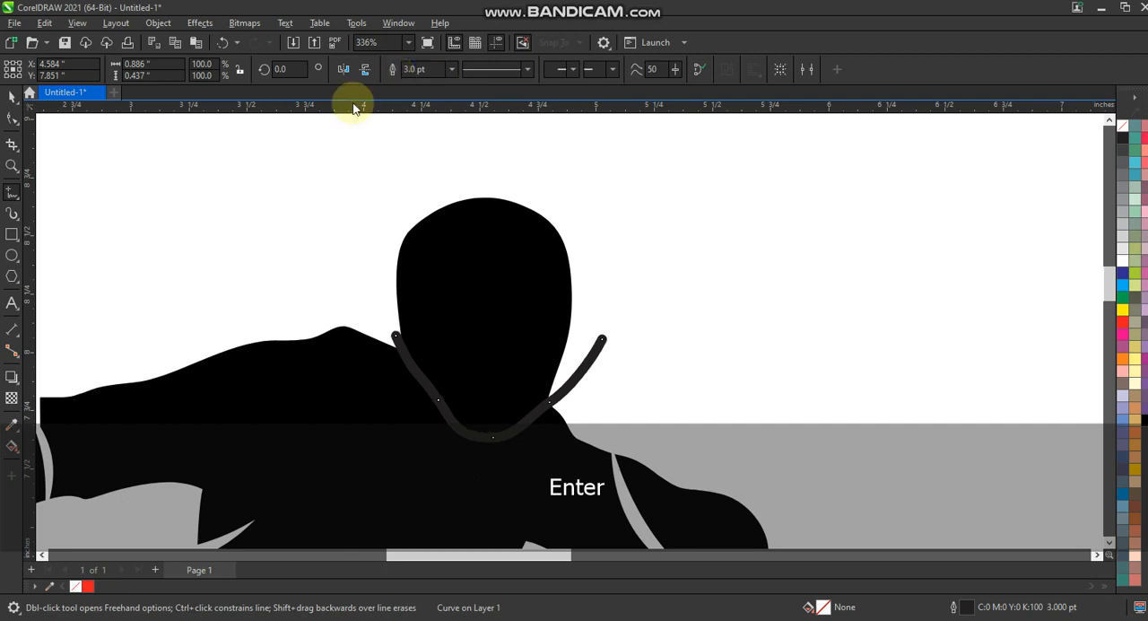
click(159, 22)
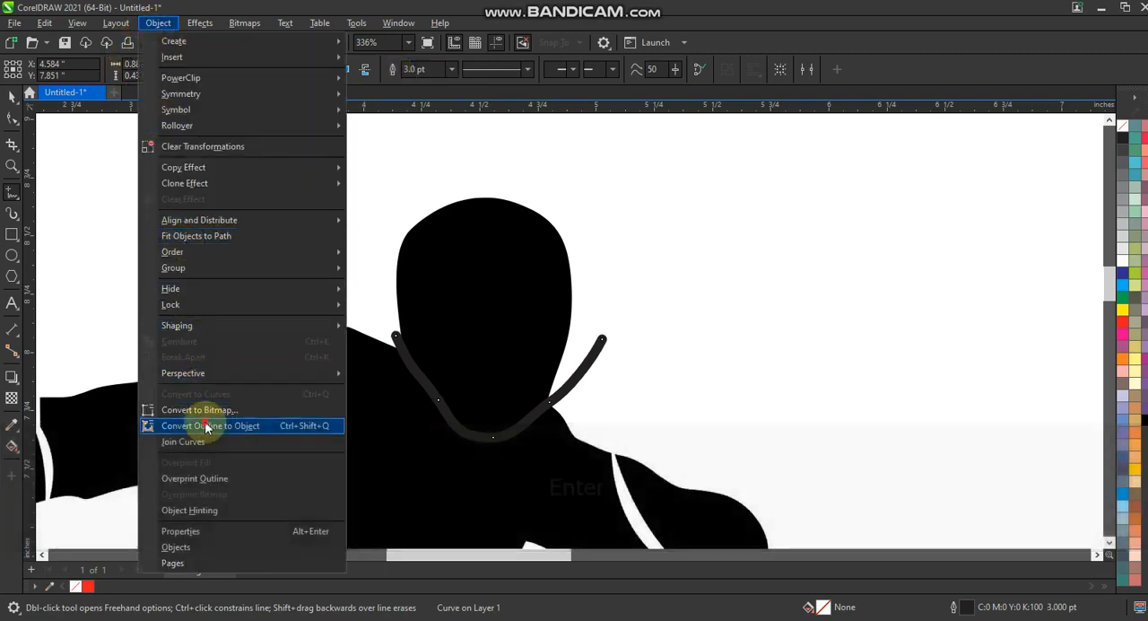
click(162, 422)
Step: Trim the silhouette with the neck strip and delete the strip, leaving a gap between head and body
click(13, 94)
shift+click(502, 237)
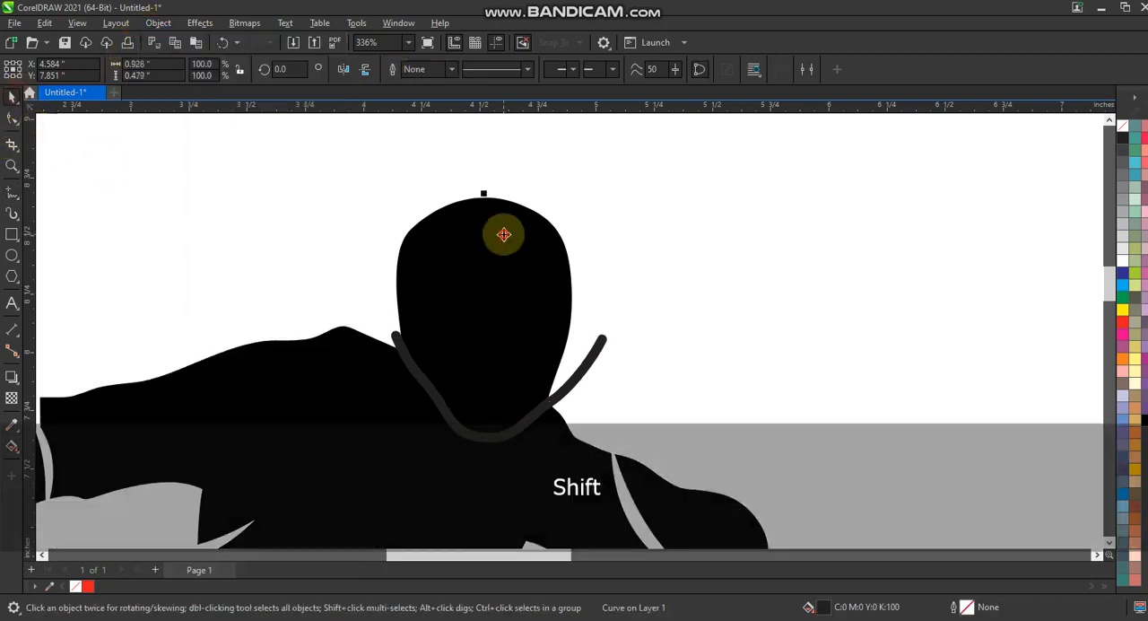
click(447, 72)
click(679, 240)
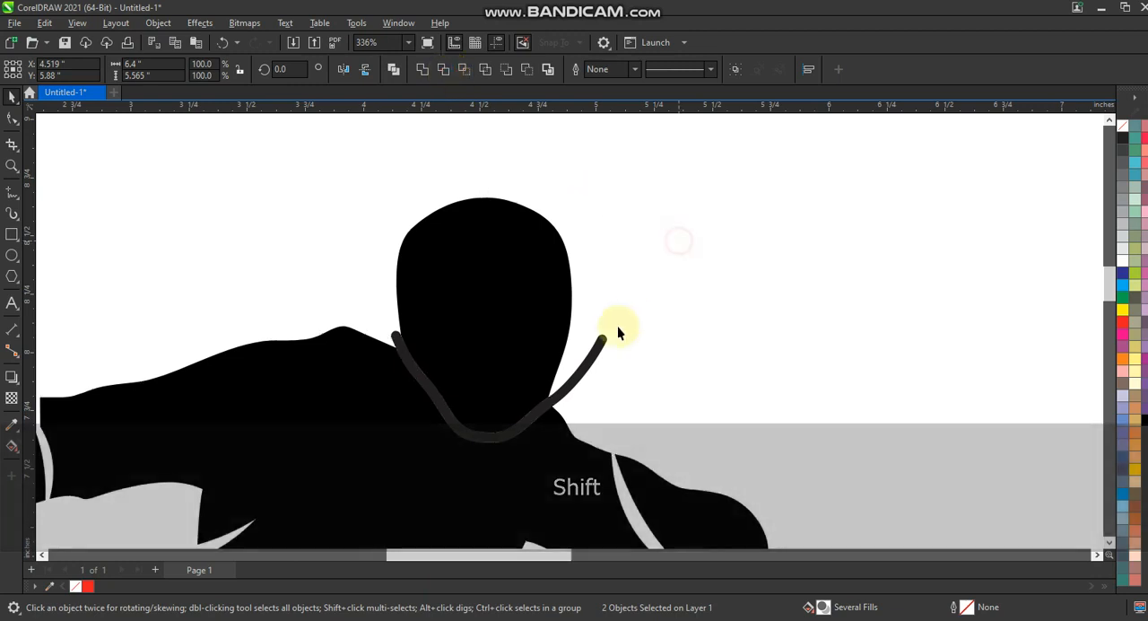
click(604, 340)
key(Delete)
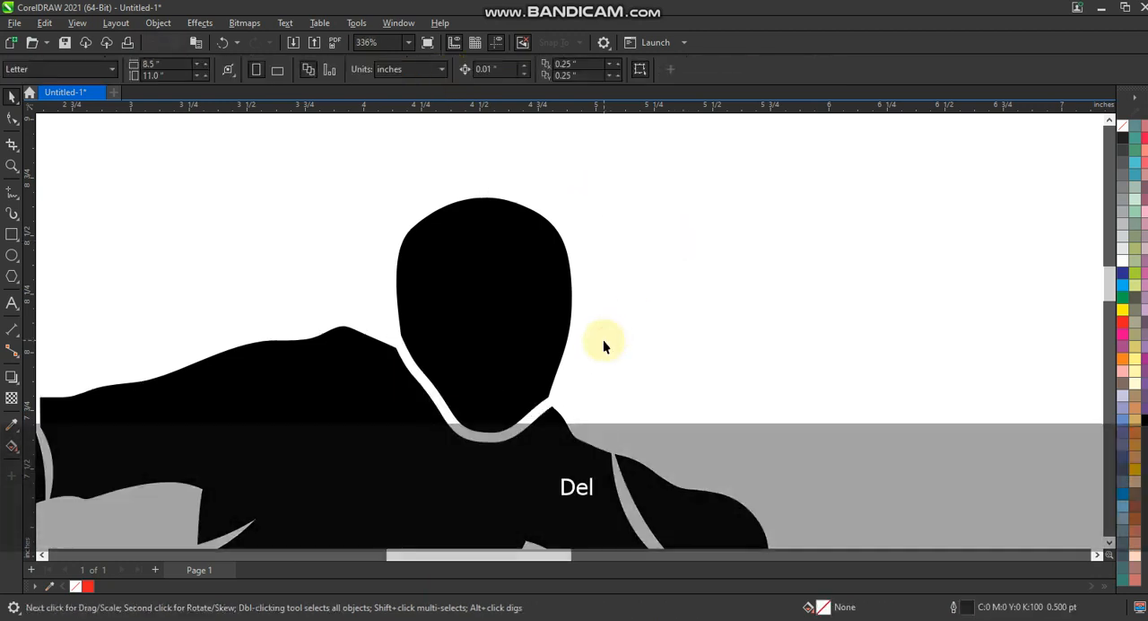
Step: Move the red crescent curve farther away from the page
key(F3)
key(F3)
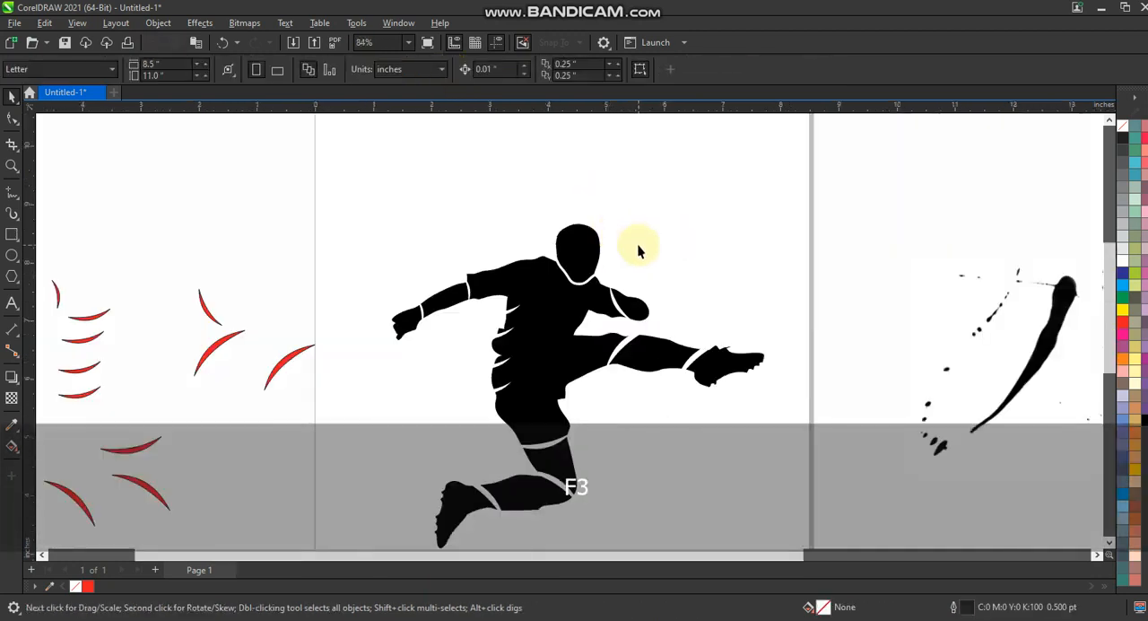
key(F3)
drag(252, 234, 480, 393)
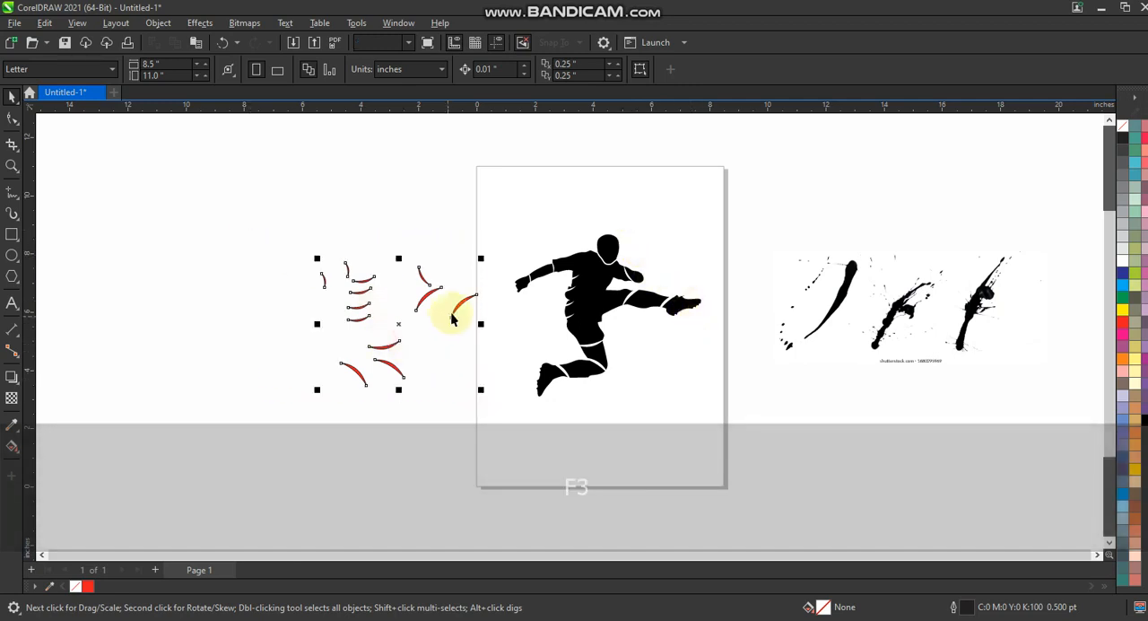
drag(460, 303, 393, 303)
Step: Trace the ink splatter bitmap with Outline Trace as a low quality image, setting the detail to 87
click(885, 330)
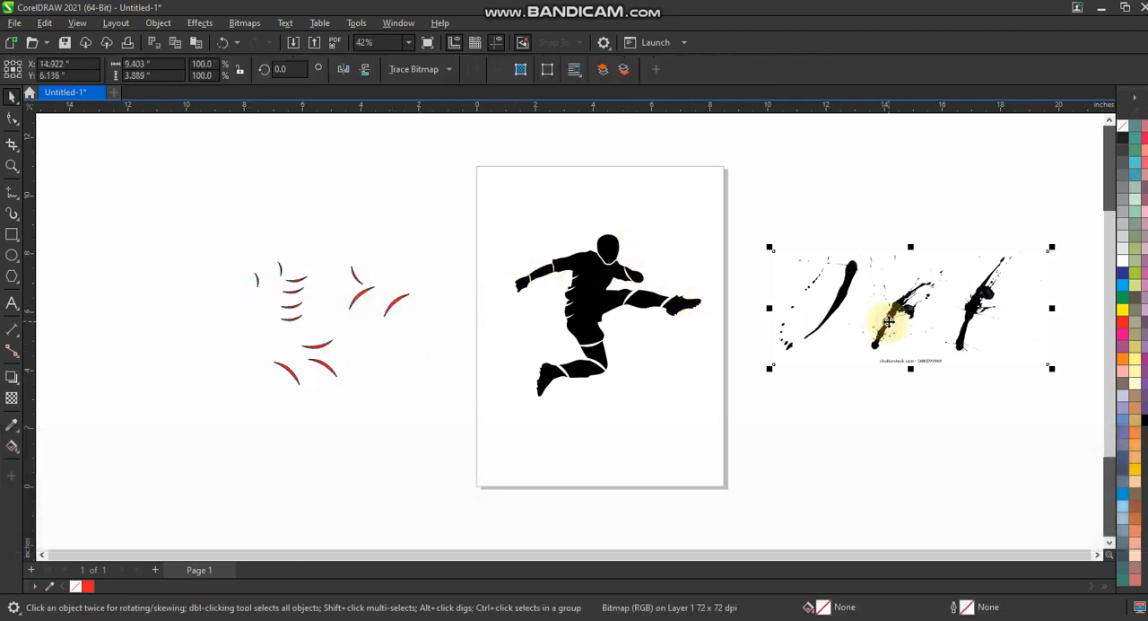
key(shift+F2)
key(Escape)
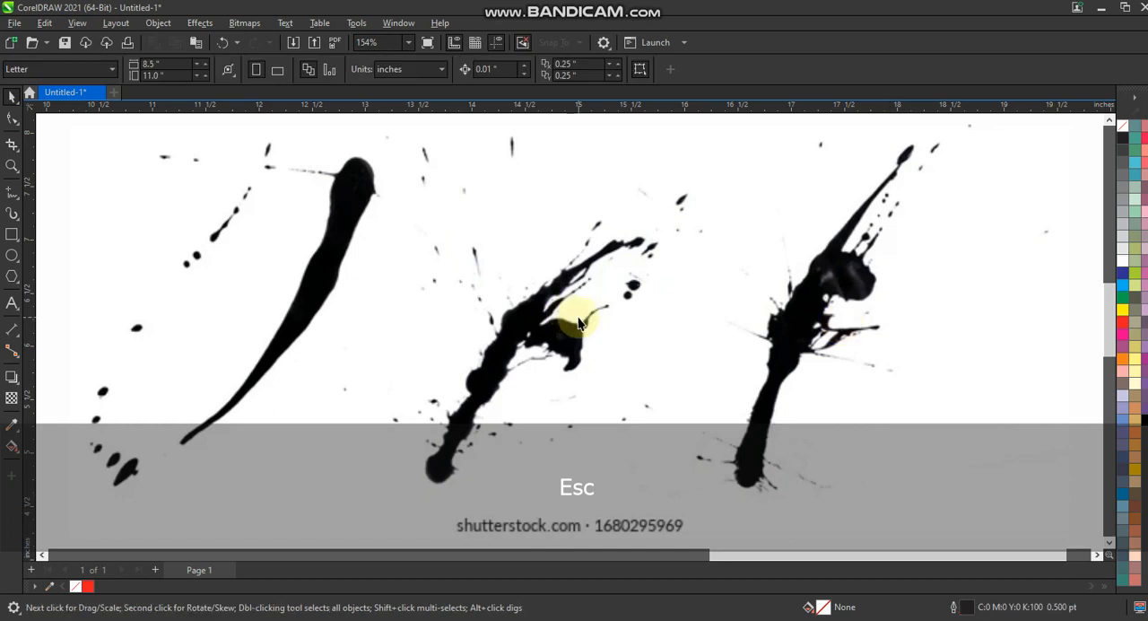
right_click(572, 320)
mouse_move(703, 255)
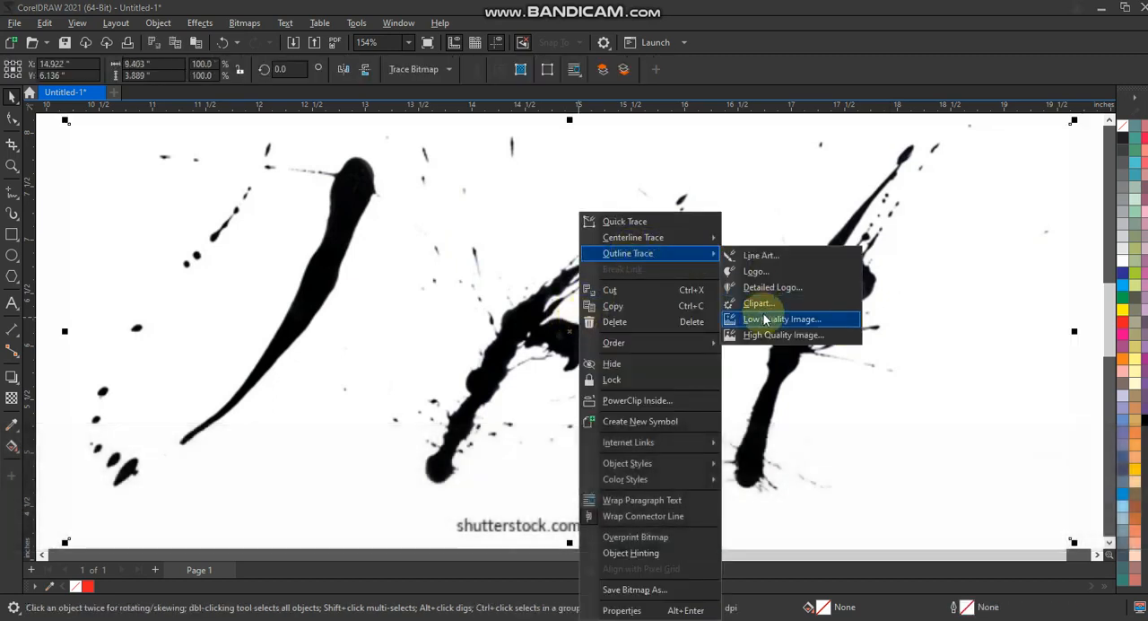
click(773, 319)
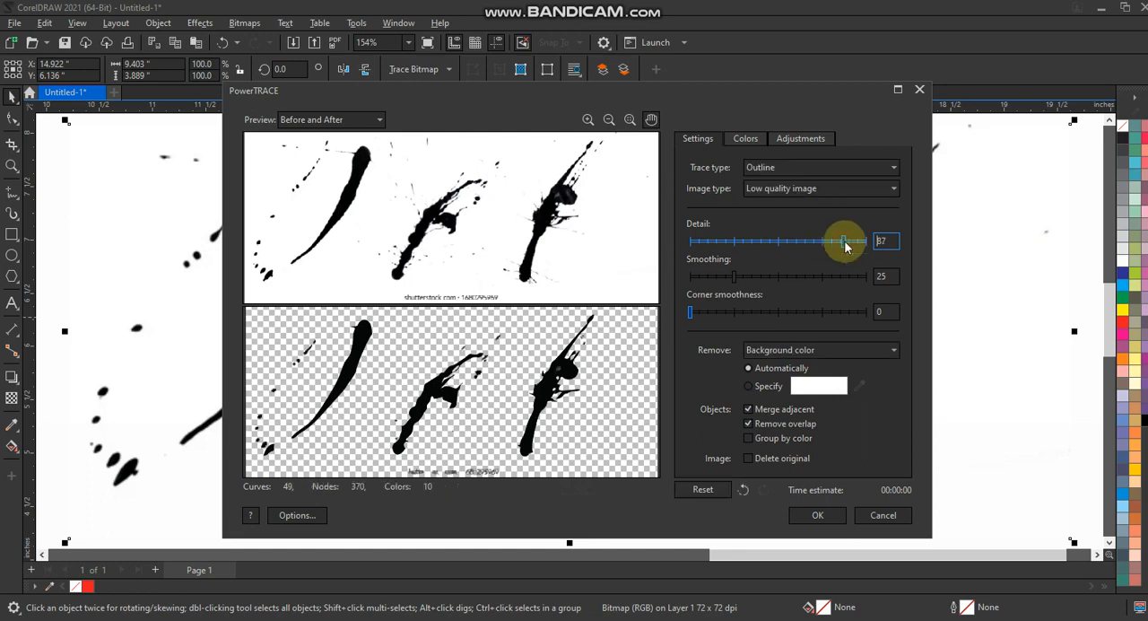
click(814, 516)
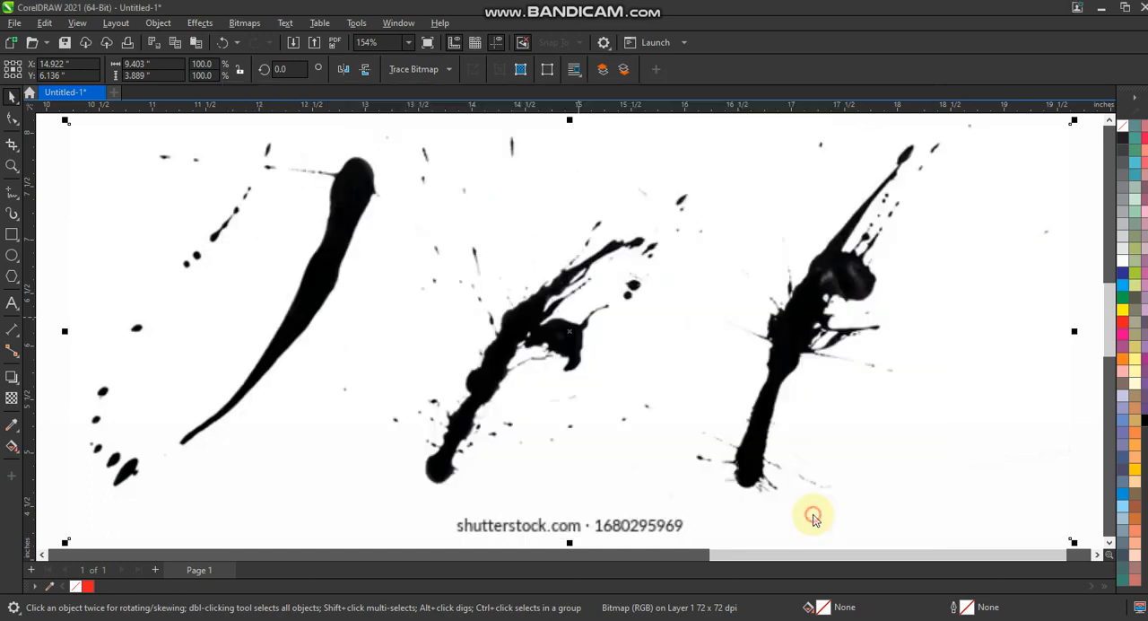
Step: Ungroup the traced splatters and place the long first brush stroke over the silhouette's torso
key(F3)
key(F3)
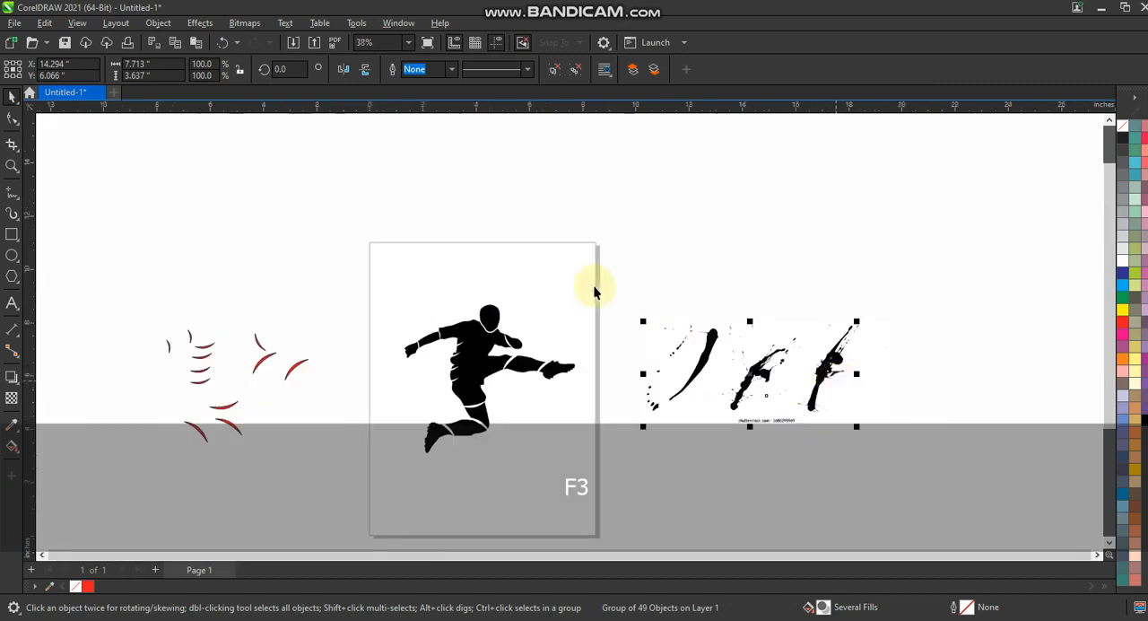
key(Escape)
drag(599, 255, 714, 408)
click(709, 359)
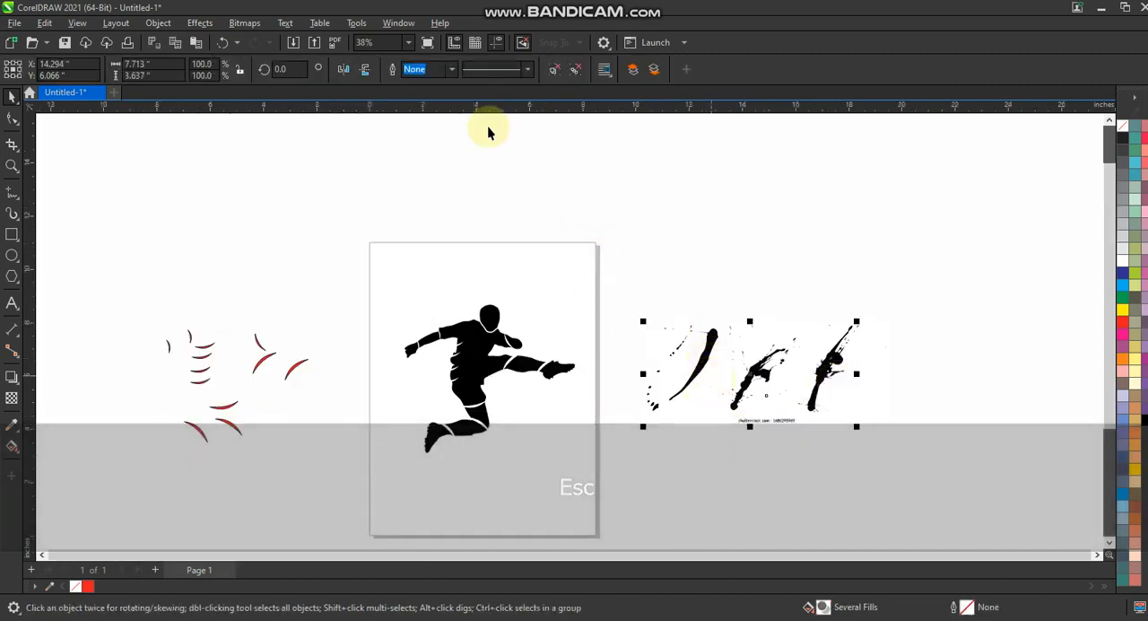
drag(610, 250, 712, 410)
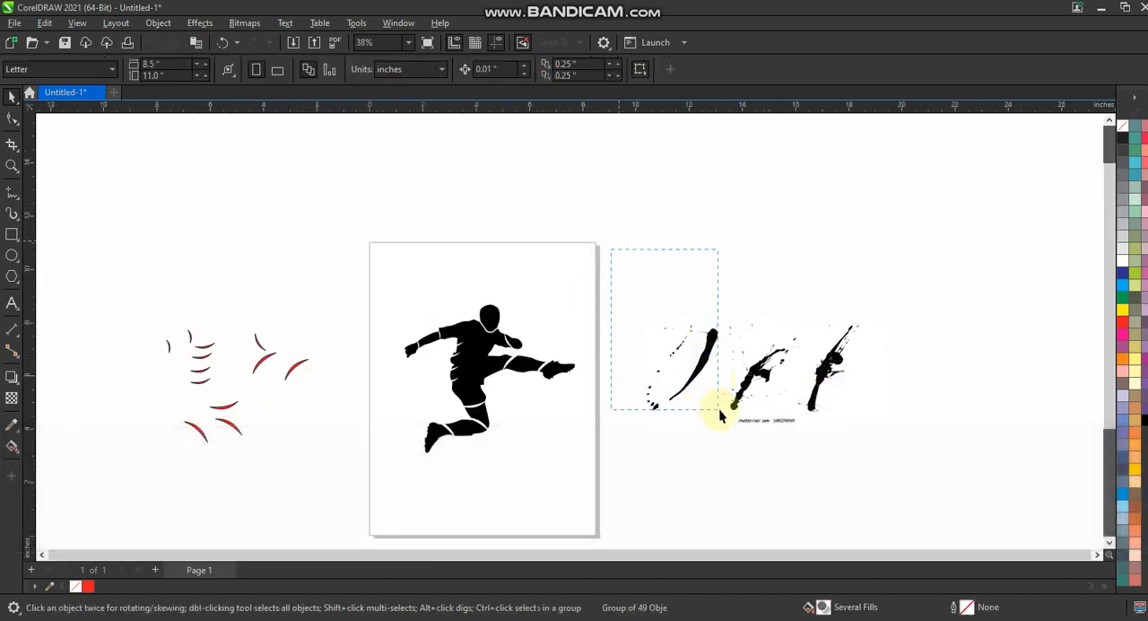
mouse_move(697, 328)
mouse_down()
mouse_move(704, 226)
mouse_move(460, 363)
mouse_up()
click(724, 226)
right_click(459, 363)
key(shift+F2)
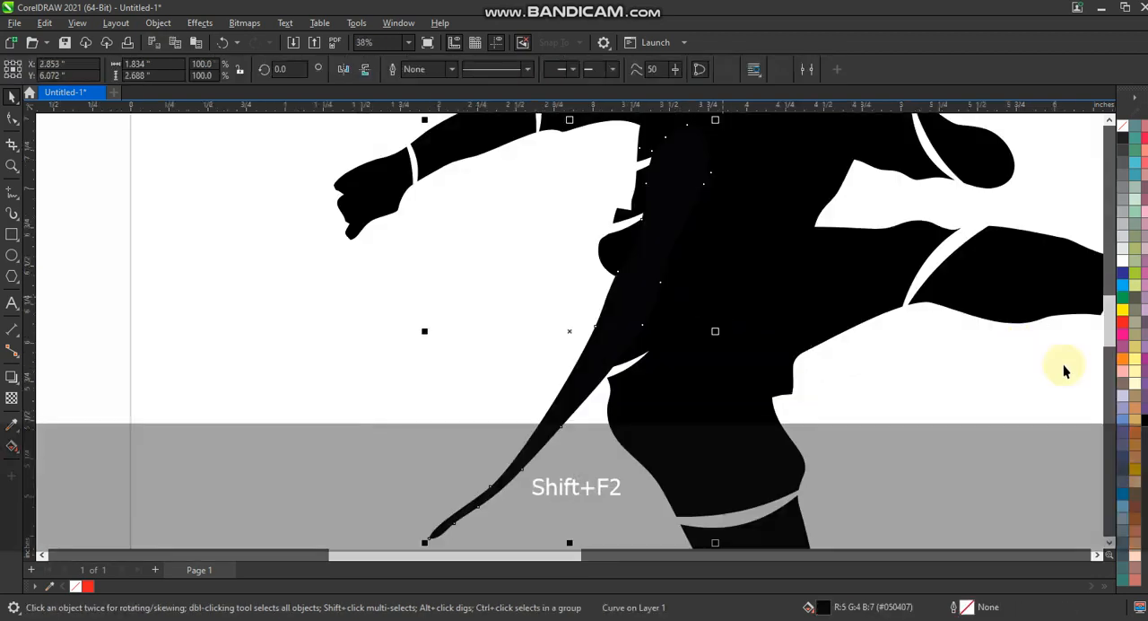
Step: Fill the brush stroke red, shrink it to about 31% and rotate it across the waist
click(1122, 320)
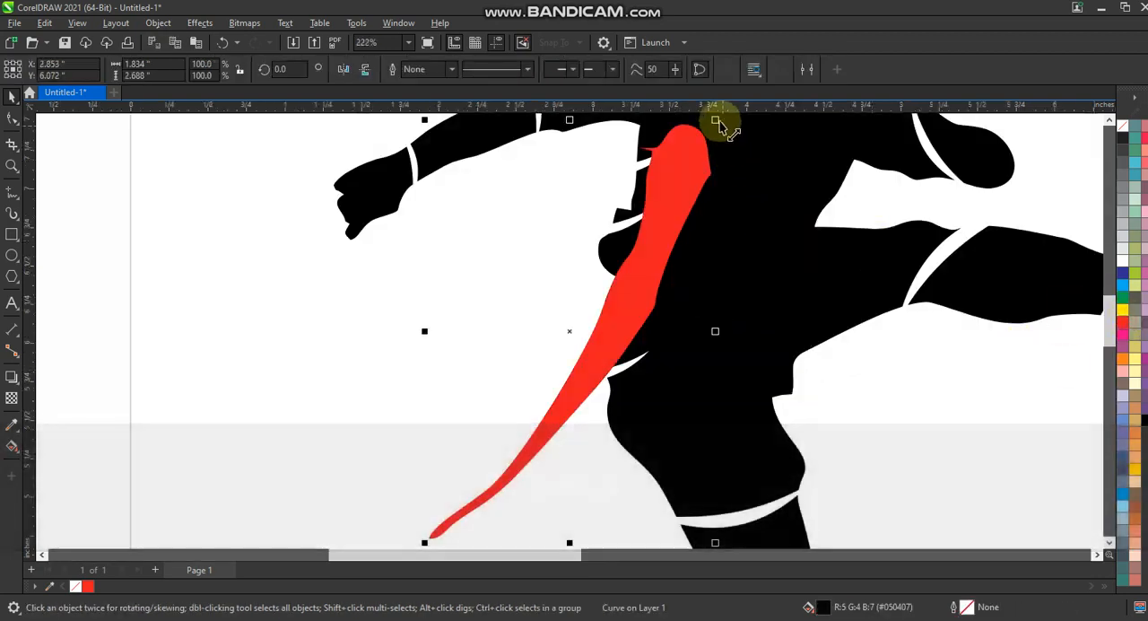
drag(715, 119, 655, 373)
click(620, 266)
Step: Place three more copies of the red stroke across the waist, hip and thigh, rotating the thigh copy to about 315 degrees
right_click(667, 329)
right_click(633, 395)
click(633, 395)
drag(655, 373, 756, 479)
right_click(734, 486)
click(738, 481)
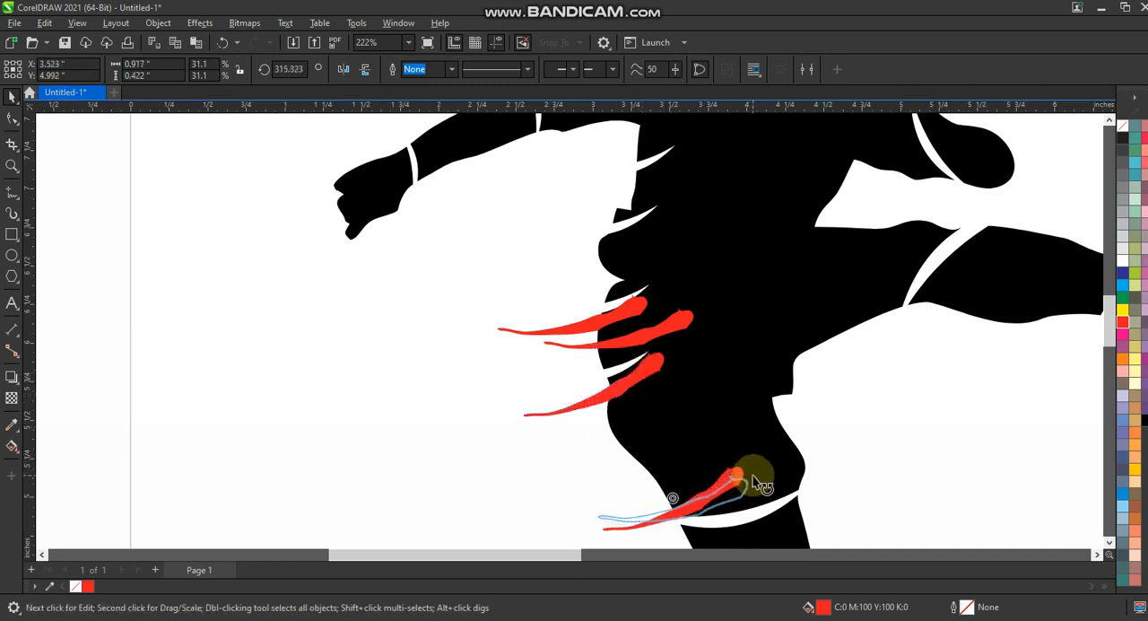
Step: Place a copy of the thigh stroke above the bent leg's shin and mirror it vertically
key(F3)
key(Escape)
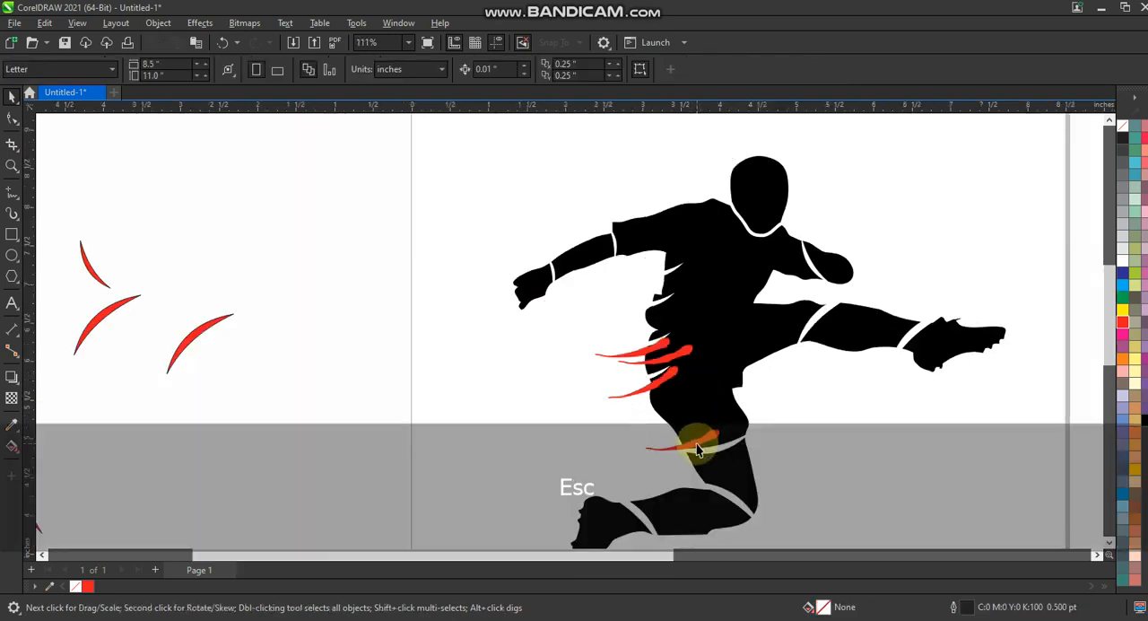
click(697, 448)
key(shift+F2)
key(F3)
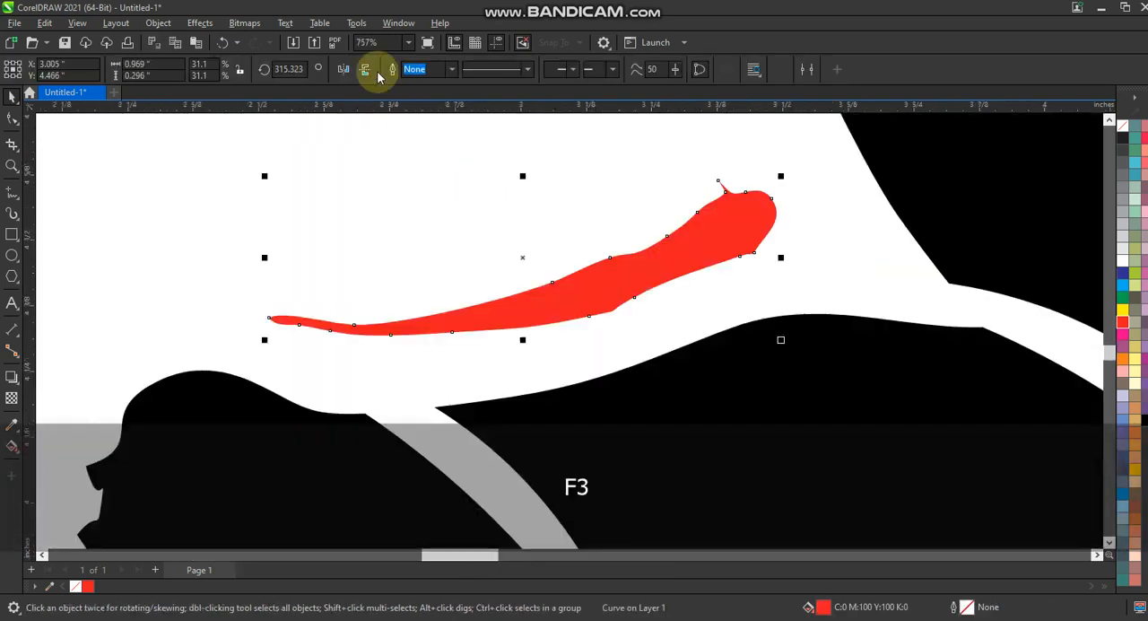
click(378, 74)
Step: Rotate the mirrored stroke across the lower shin and add a smaller copy beside it, scaled to 19% and rotated to about 29 degrees
key(F3)
click(628, 249)
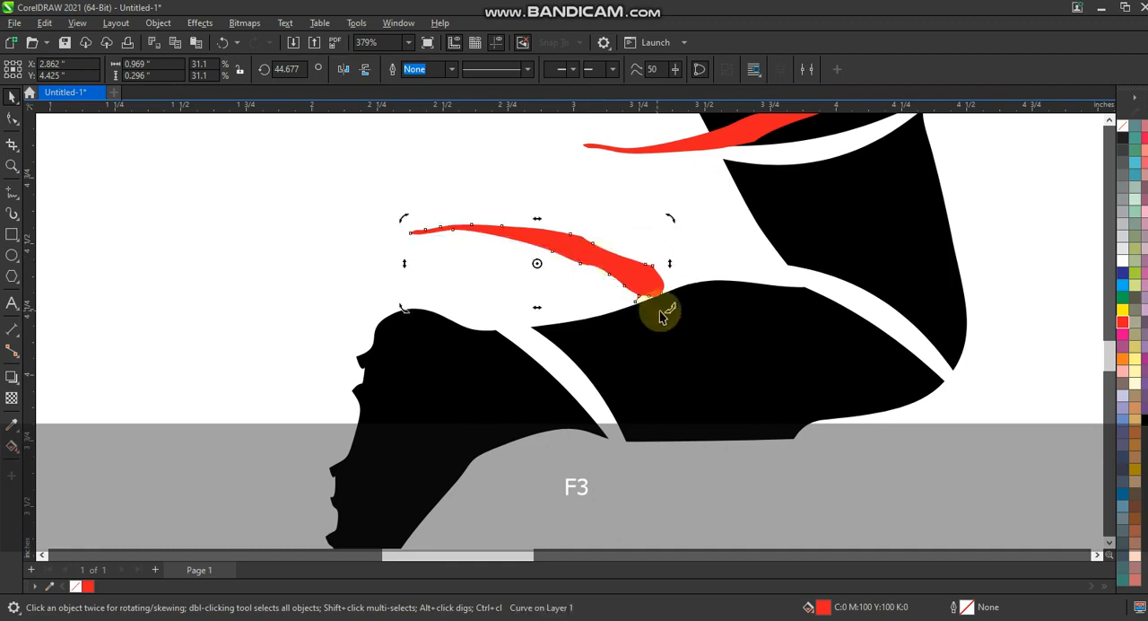
drag(661, 315, 620, 330)
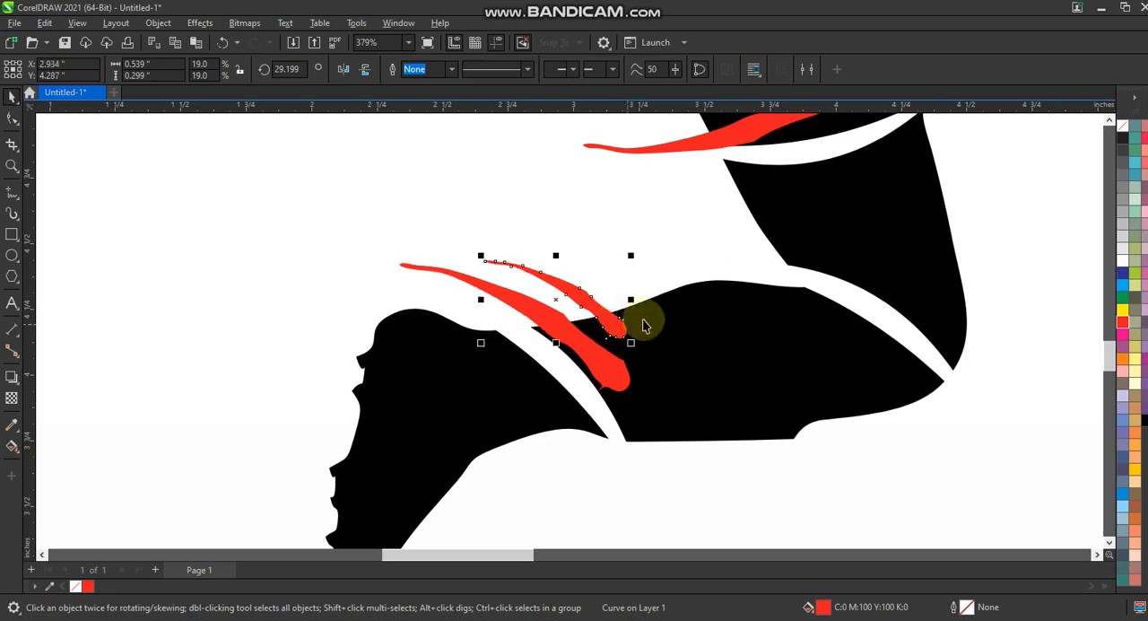
Step: Add copies of the red stroke across the side of the chest, the shoulder, the upper arm and the trailing forearm
key(F3)
key(F3)
drag(829, 345, 524, 133)
key(shift+F2)
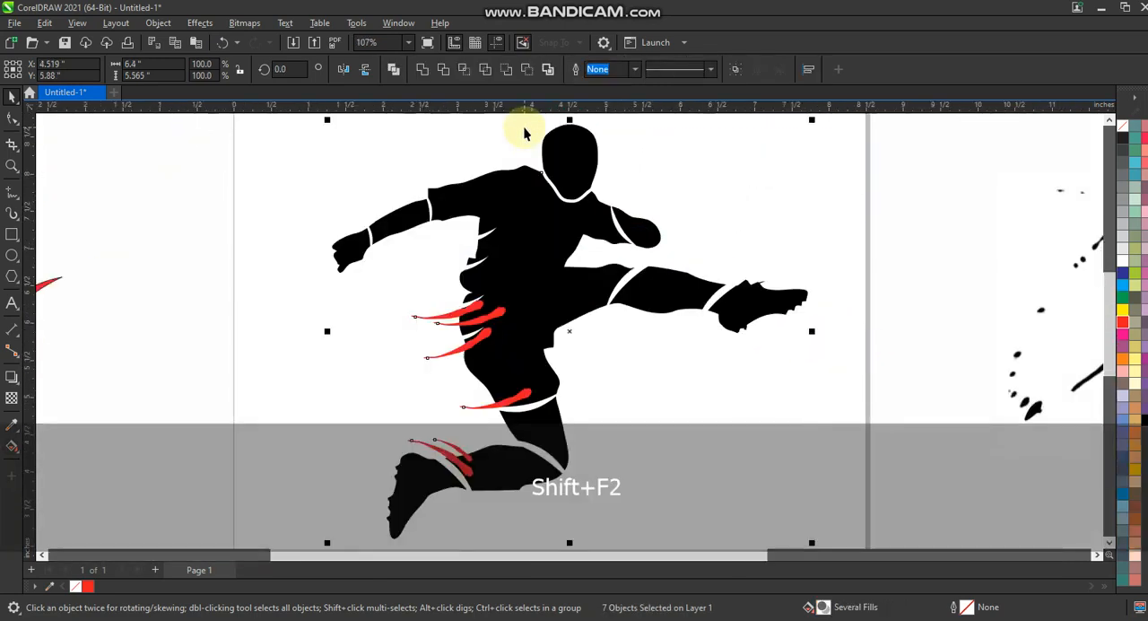
key(Escape)
click(482, 279)
mouse_move(488, 281)
mouse_down()
mouse_move(496, 239)
mouse_move(426, 181)
mouse_move(430, 171)
mouse_move(449, 176)
mouse_move(408, 182)
mouse_move(490, 183)
mouse_move(377, 221)
mouse_move(396, 228)
mouse_move(367, 224)
mouse_move(382, 232)
mouse_up()
right_click(495, 240)
click(433, 174)
key(Escape)
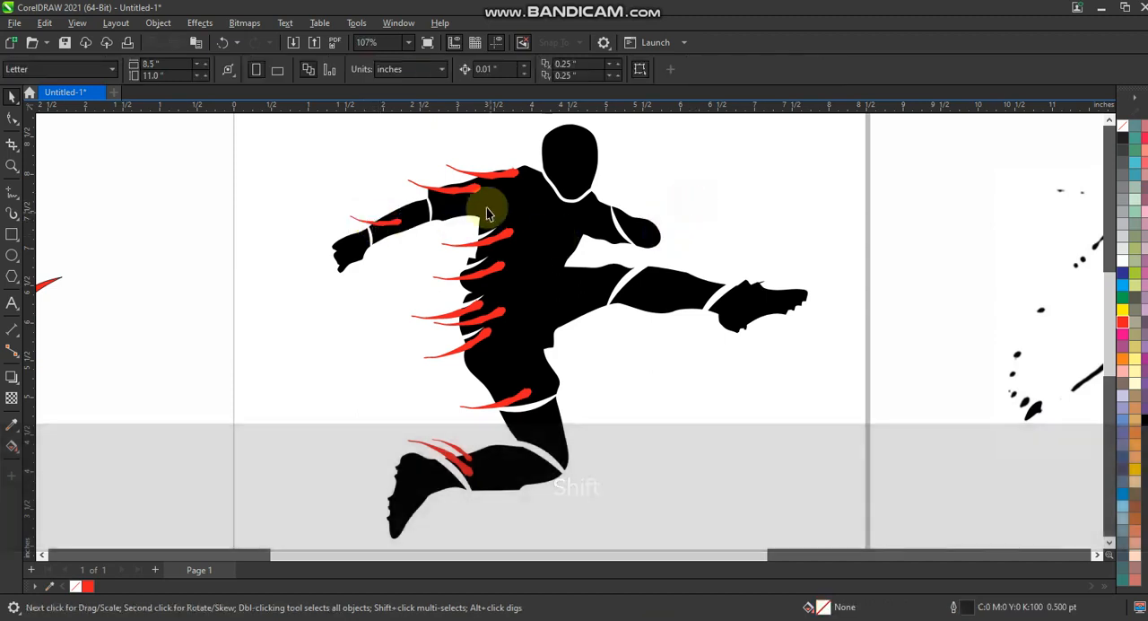
Step: Place a copy of the upper-arm stroke above the front arm and undo the last change made to it
mouse_move(469, 187)
mouse_down()
mouse_move(673, 208)
mouse_move(687, 236)
mouse_move(700, 185)
mouse_move(688, 203)
mouse_up()
click(682, 213)
key(ctrl+z)
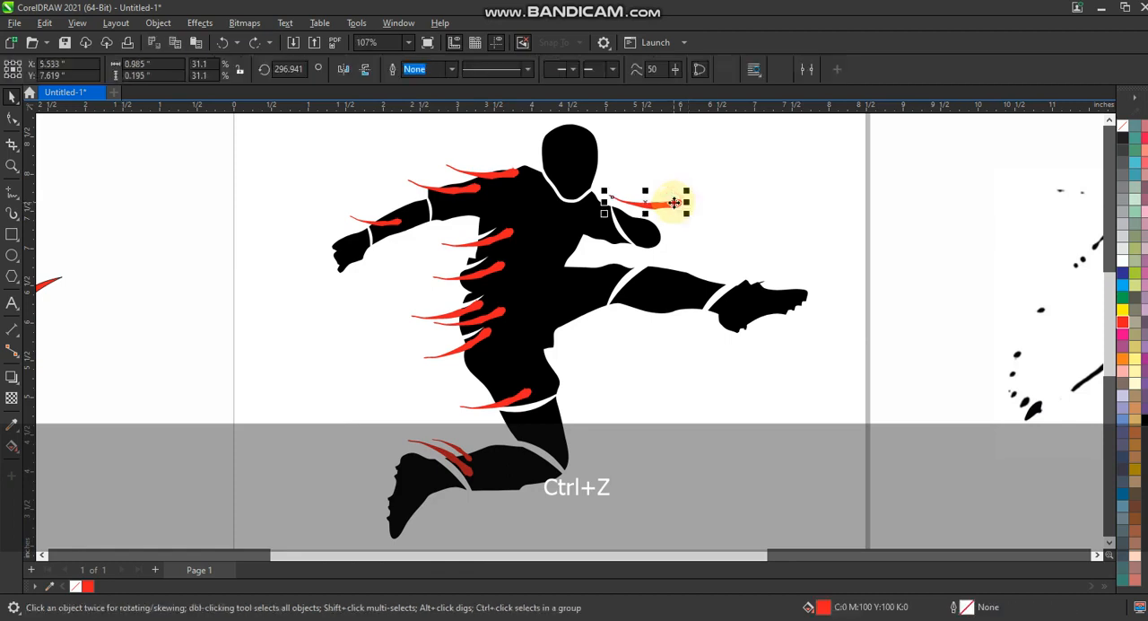
click(707, 207)
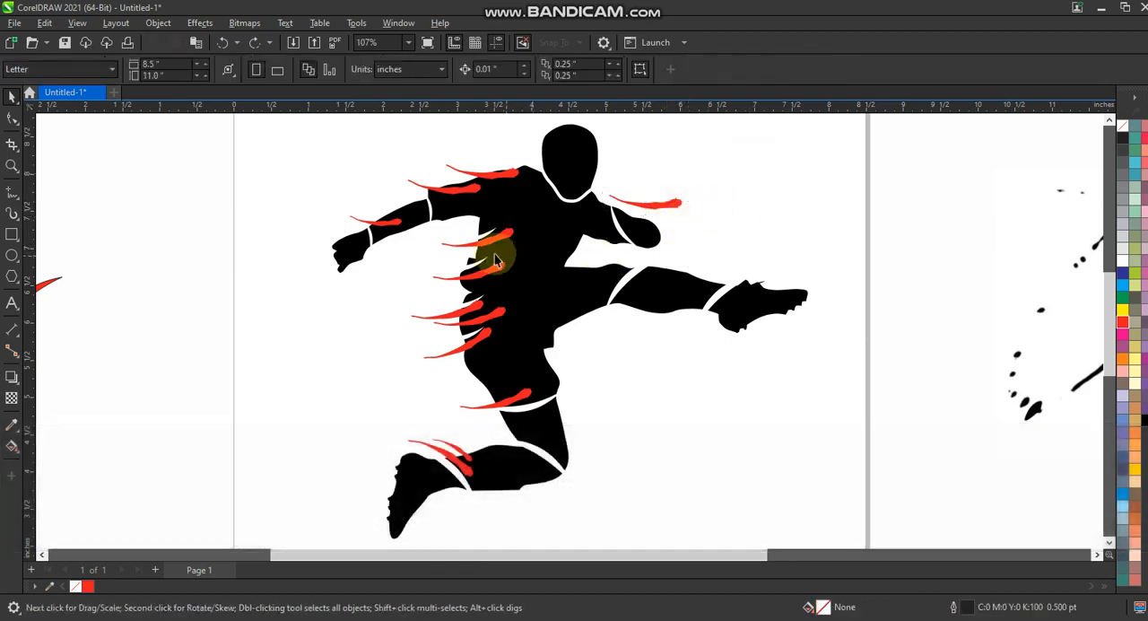
Step: Delete the stroke above the front arm and place a copy of a torso stroke across the front forearm, rotated to about 244 degrees
click(675, 208)
key(Delete)
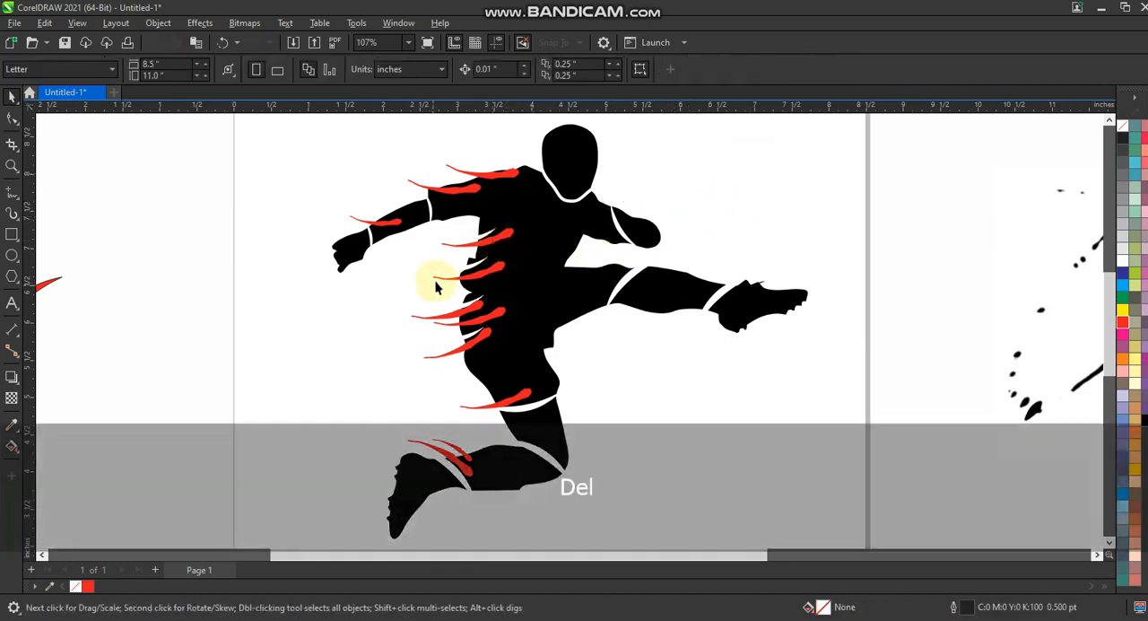
right_click(660, 206)
mouse_move(487, 277)
mouse_down()
mouse_move(659, 206)
mouse_move(655, 238)
mouse_move(663, 235)
mouse_move(631, 228)
mouse_up()
click(660, 205)
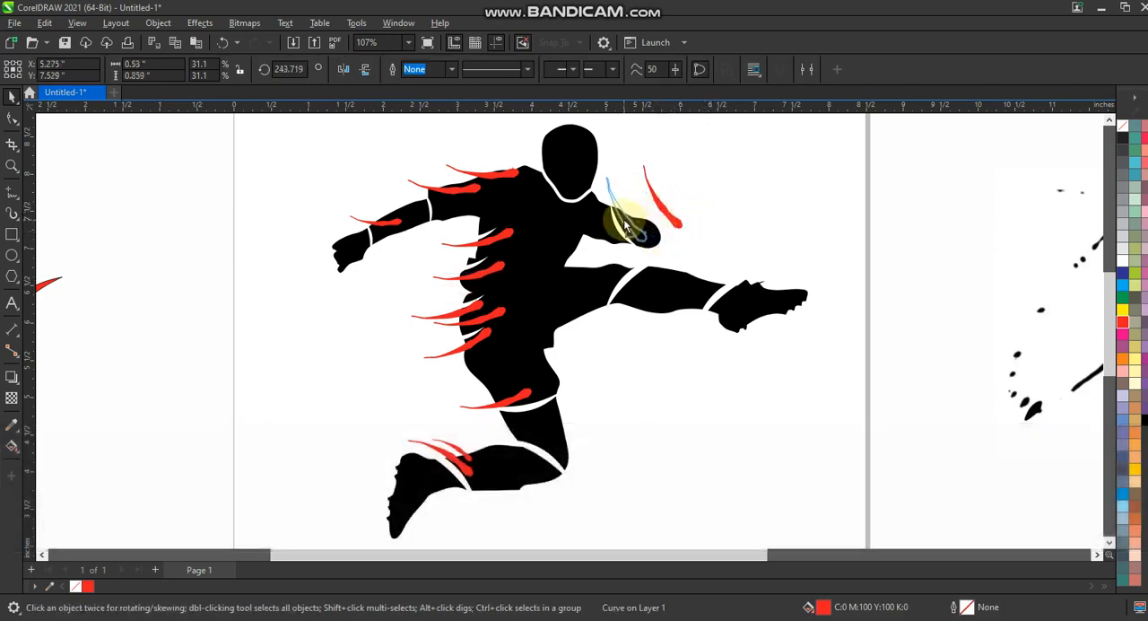
mouse_move(623, 224)
mouse_down()
mouse_move(770, 283)
mouse_move(801, 254)
mouse_move(756, 267)
mouse_move(669, 337)
mouse_up()
Step: Add stroke copies above the kicking foot and below its shin, plus a smaller one beneath scaled to about 18.5%
right_click(769, 282)
click(770, 283)
click(825, 217)
click(681, 338)
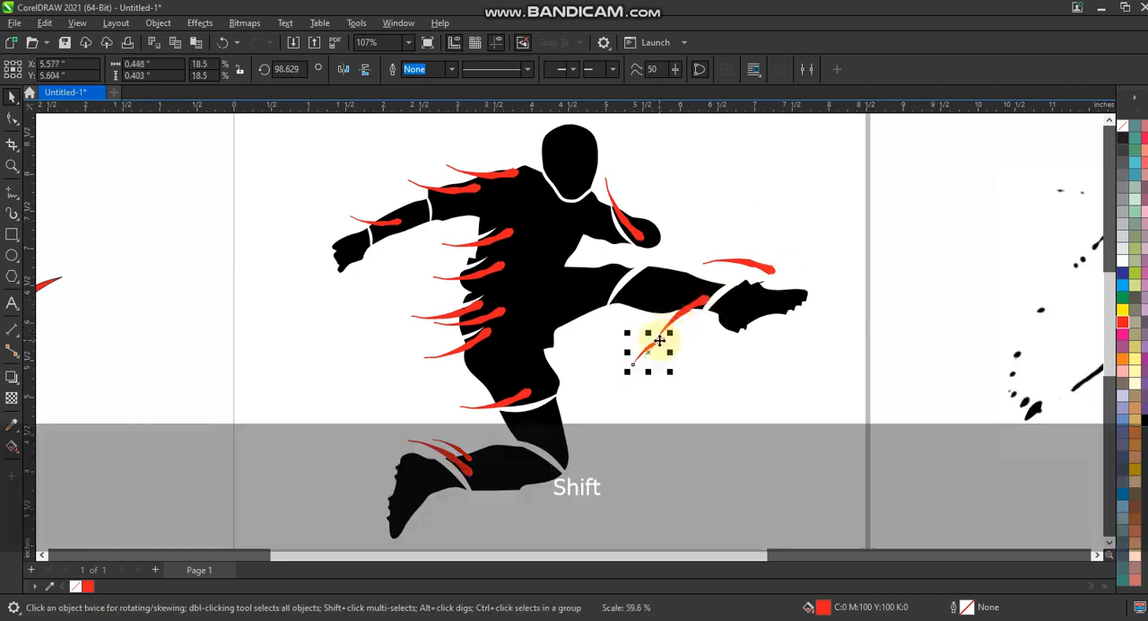
click(789, 341)
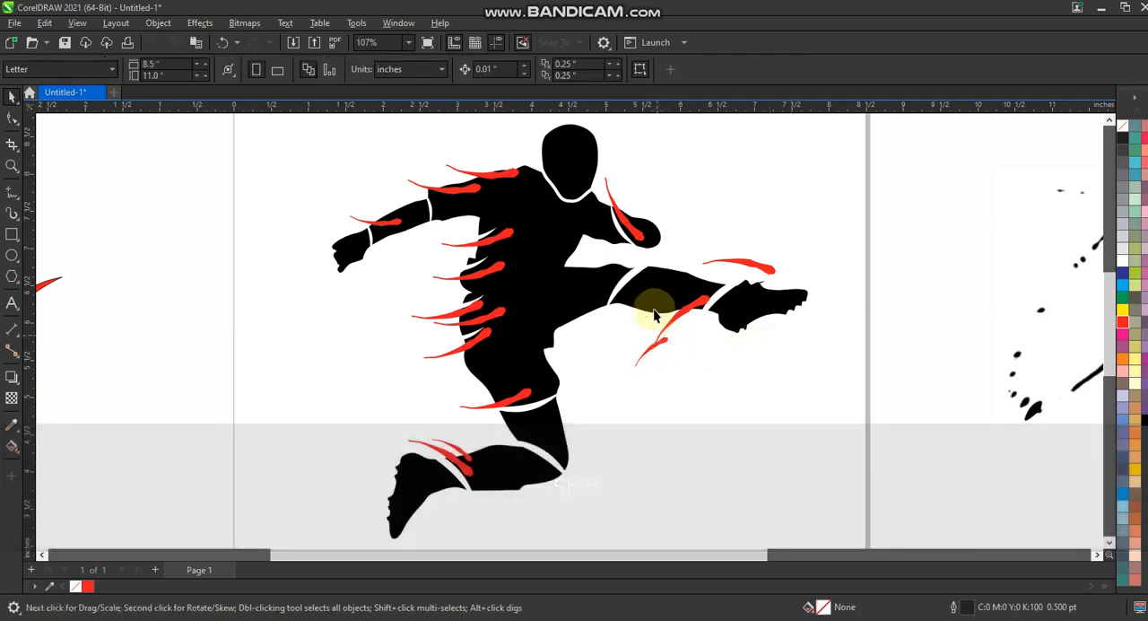
Step: Copy the stroke under the shin onto the gap at the extended leg's knee and shrink it to fit
drag(683, 314, 653, 259)
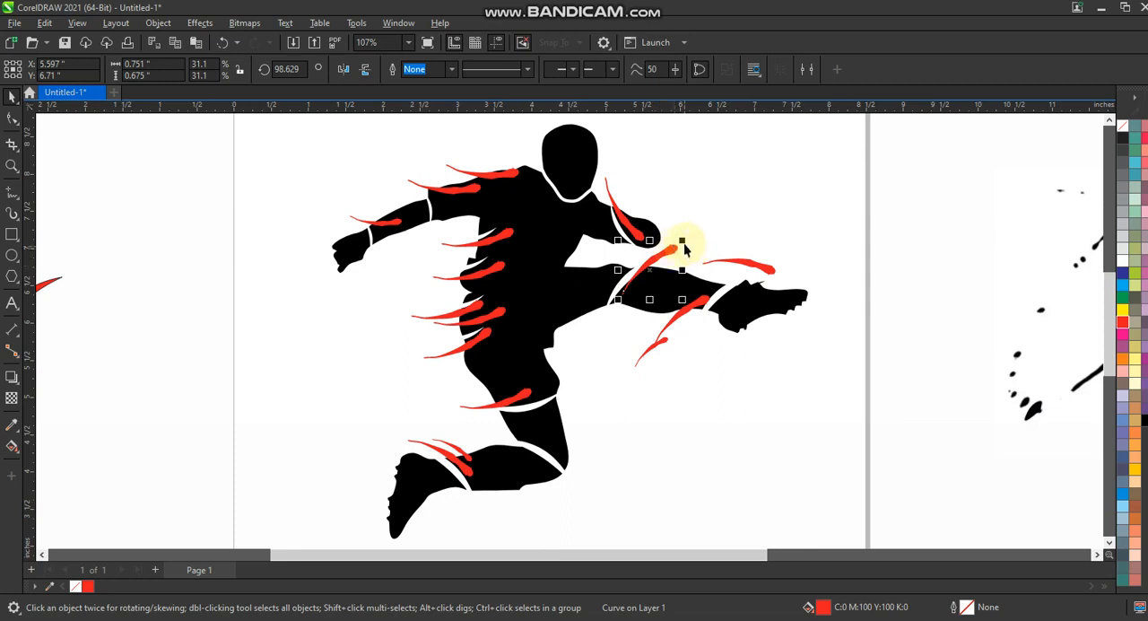
click(659, 256)
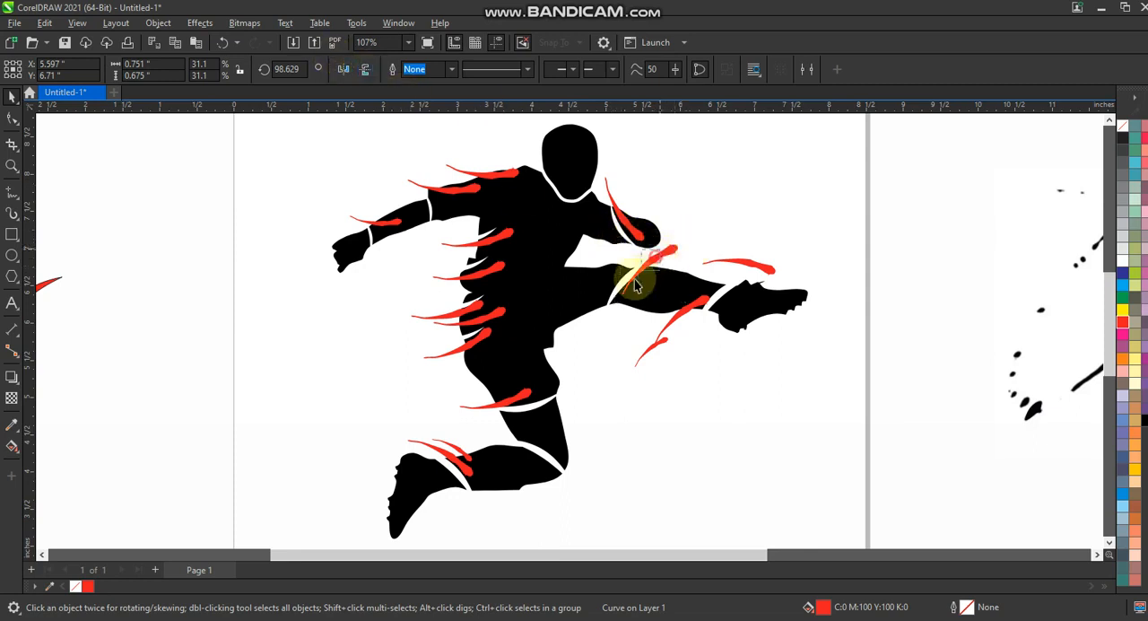
mouse_move(635, 285)
mouse_down()
mouse_move(640, 264)
mouse_move(633, 288)
mouse_up()
key(Escape)
key(F3)
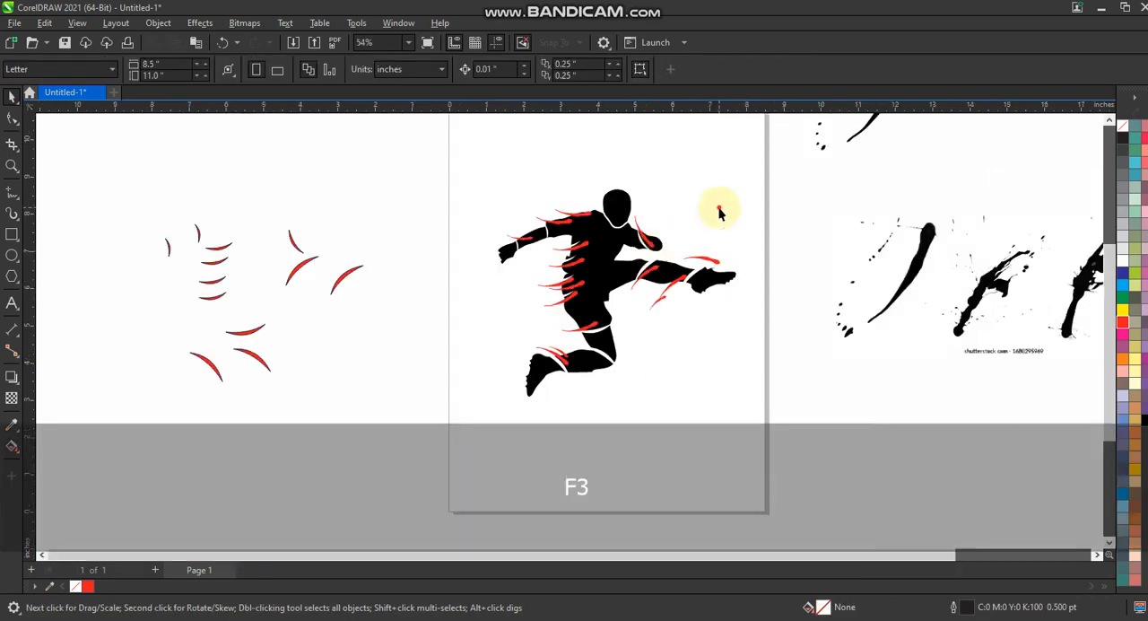
Step: Weld all the red strokes on the figure into the black silhouette
drag(432, 152, 751, 415)
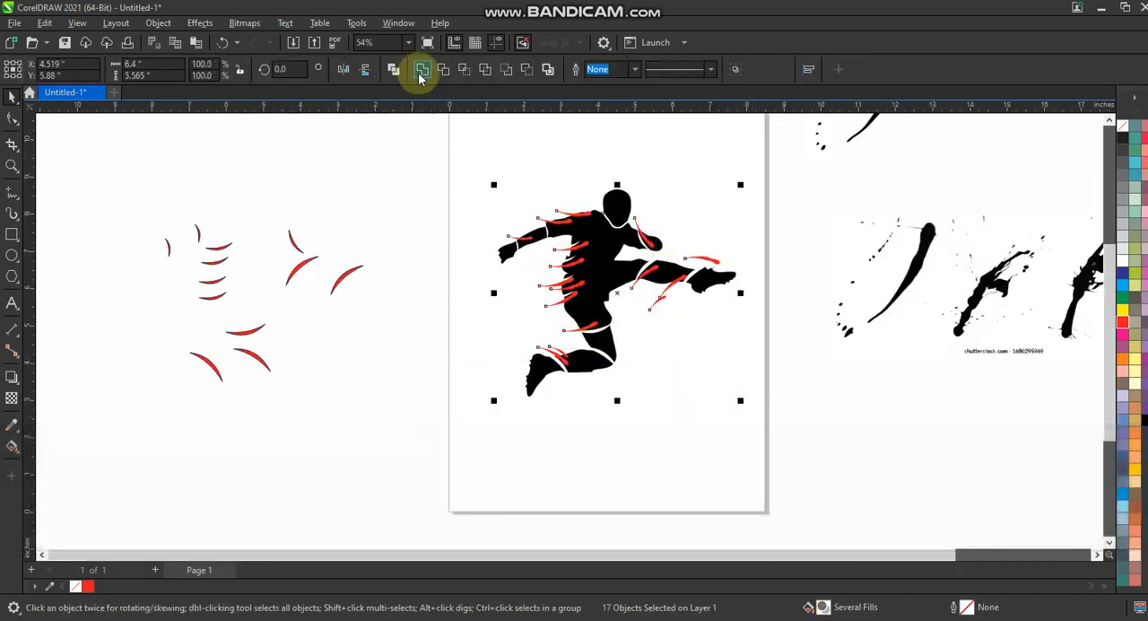
click(421, 71)
click(404, 197)
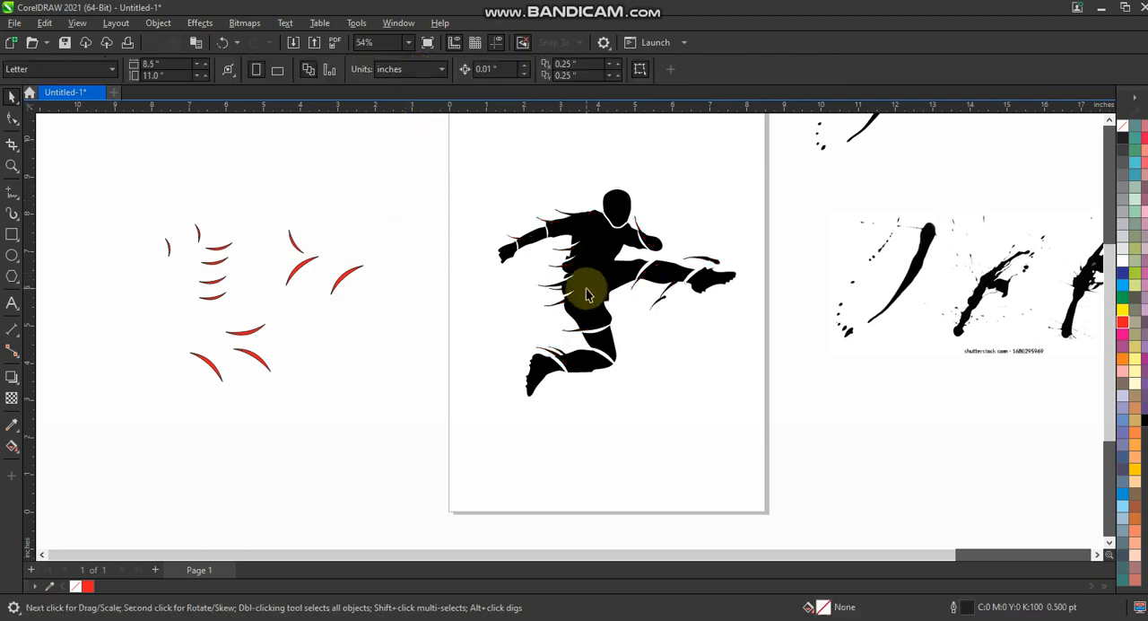
click(587, 295)
click(357, 236)
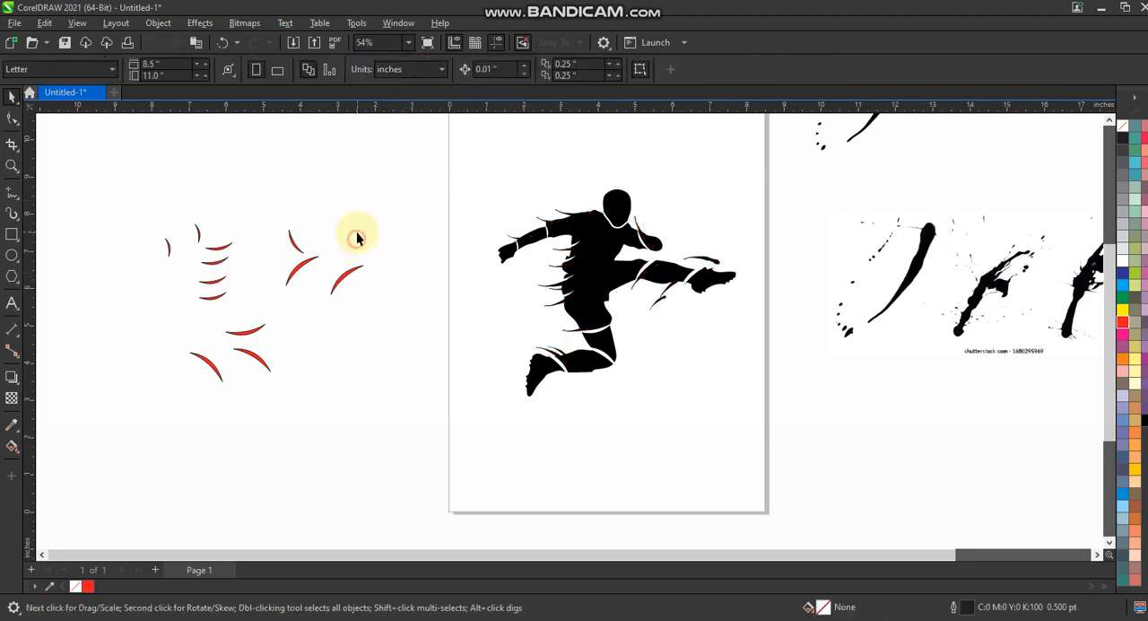
Step: Copy the traced splatter dots beside the torso and the hip, and place a single dot under the extended leg
click(12, 167)
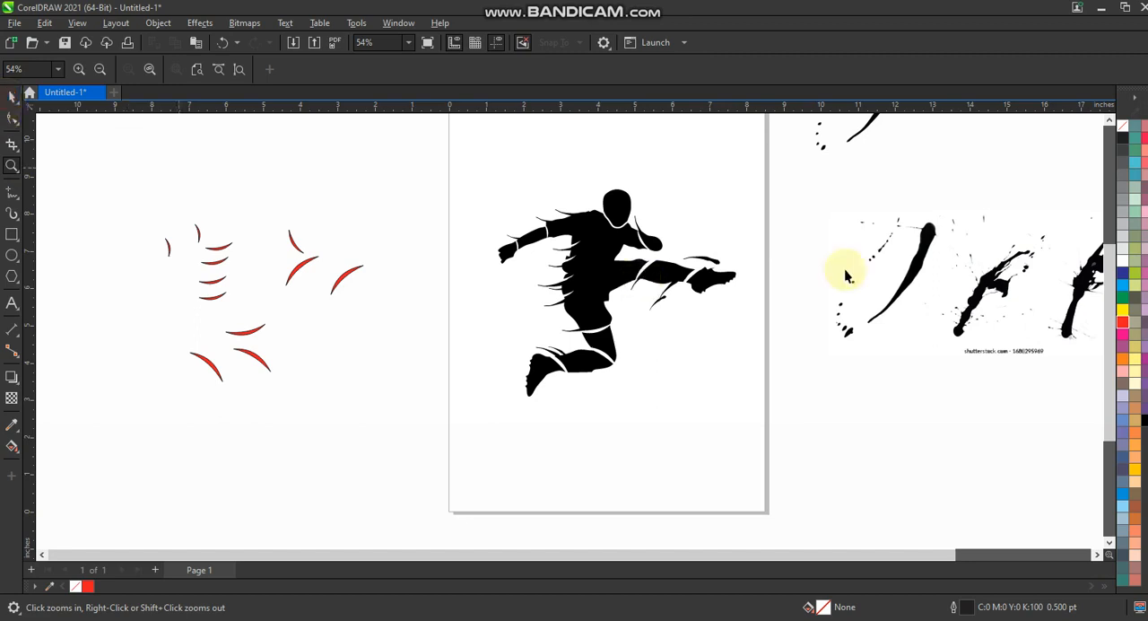
key(space)
drag(799, 246, 858, 341)
drag(777, 168, 839, 121)
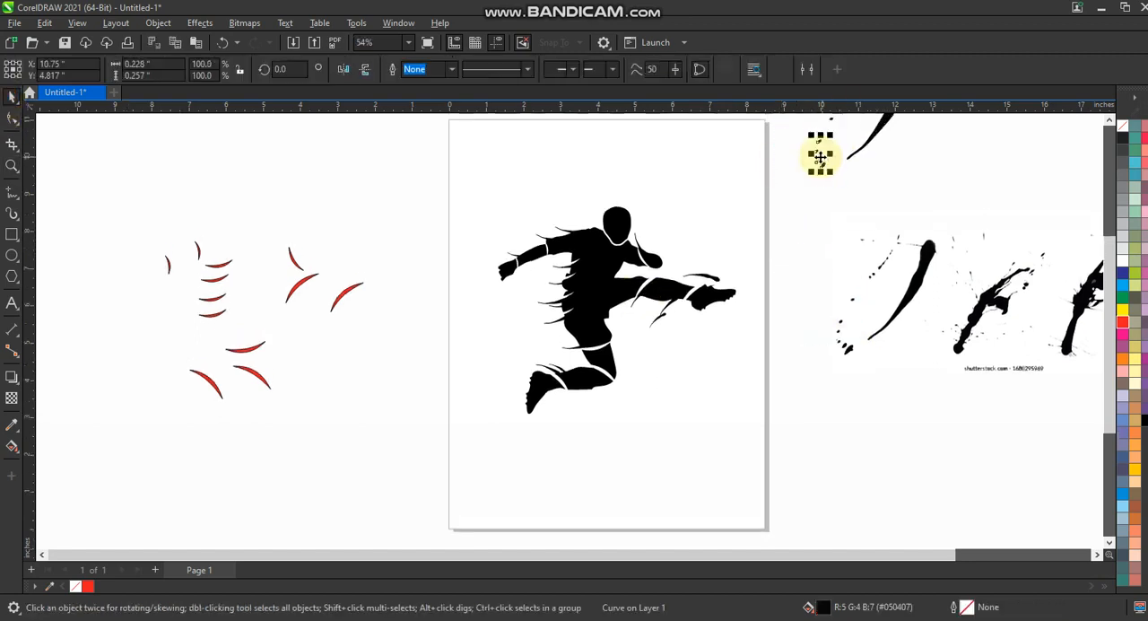
drag(820, 157, 553, 278)
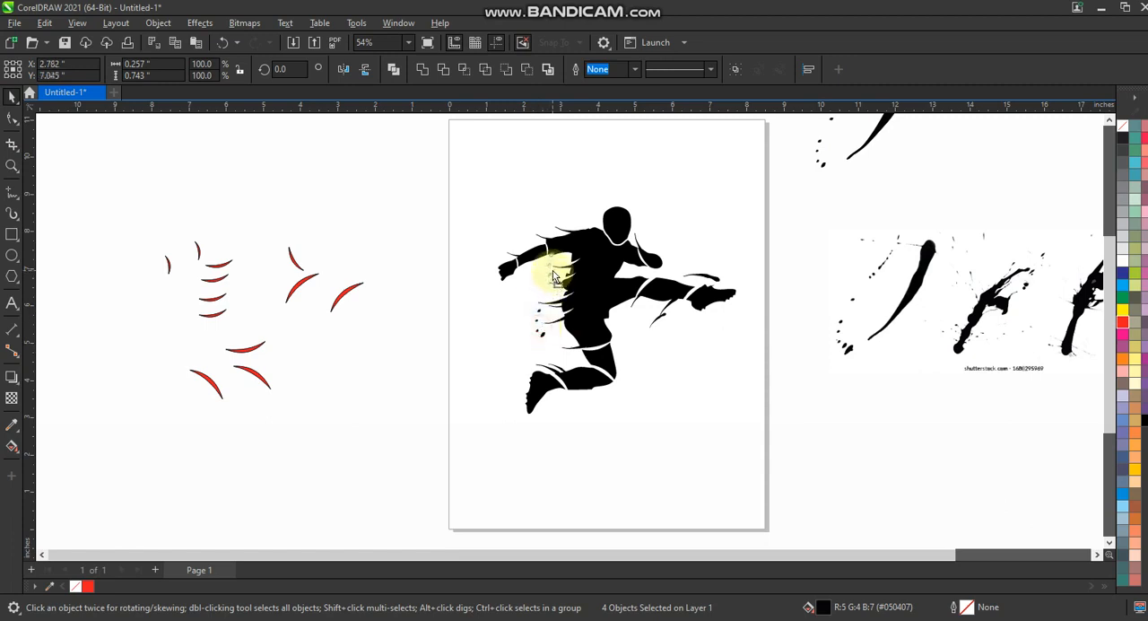
click(529, 314)
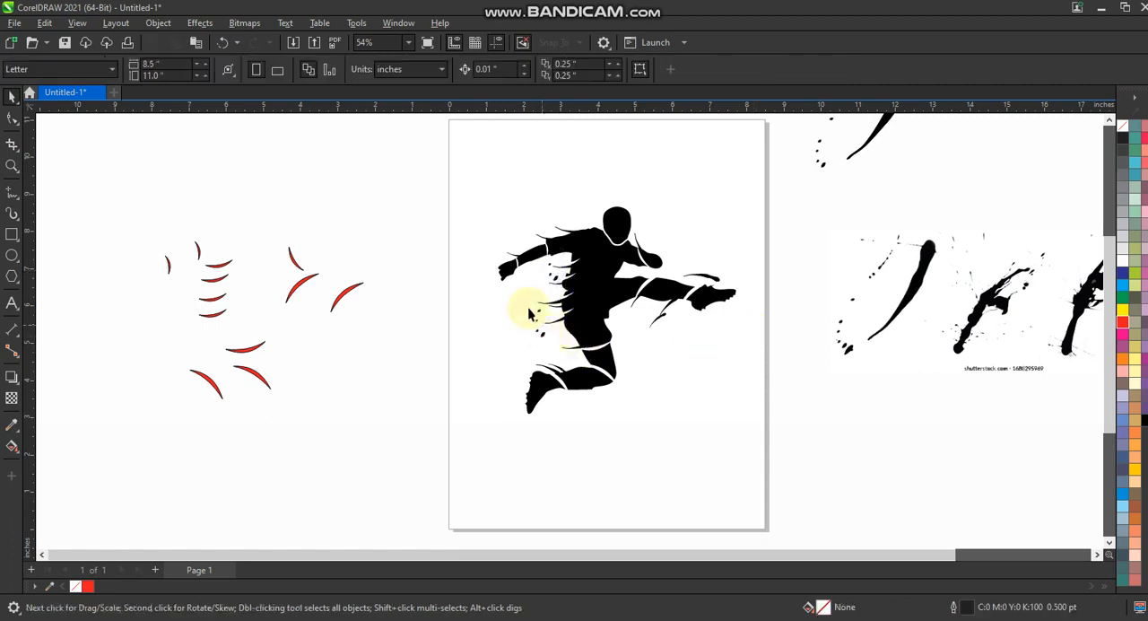
drag(550, 343, 551, 344)
click(660, 330)
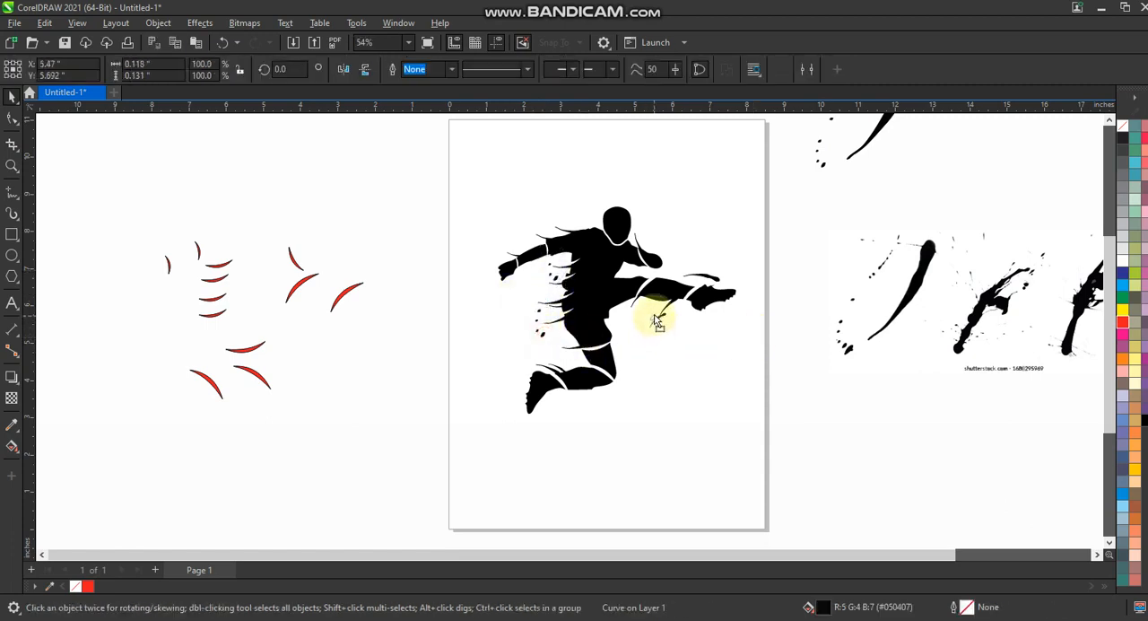
Step: Copy the splatter dots above the trailing upper arm and above the trailing hand
drag(505, 300, 554, 346)
drag(541, 331, 558, 276)
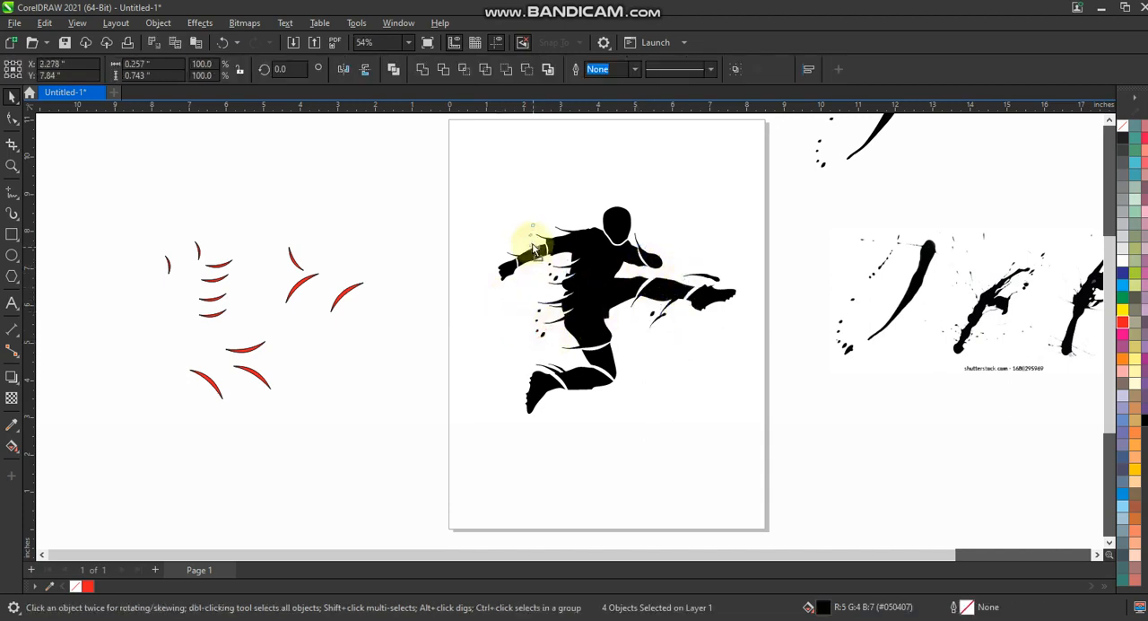
drag(532, 238, 531, 239)
drag(492, 194, 498, 255)
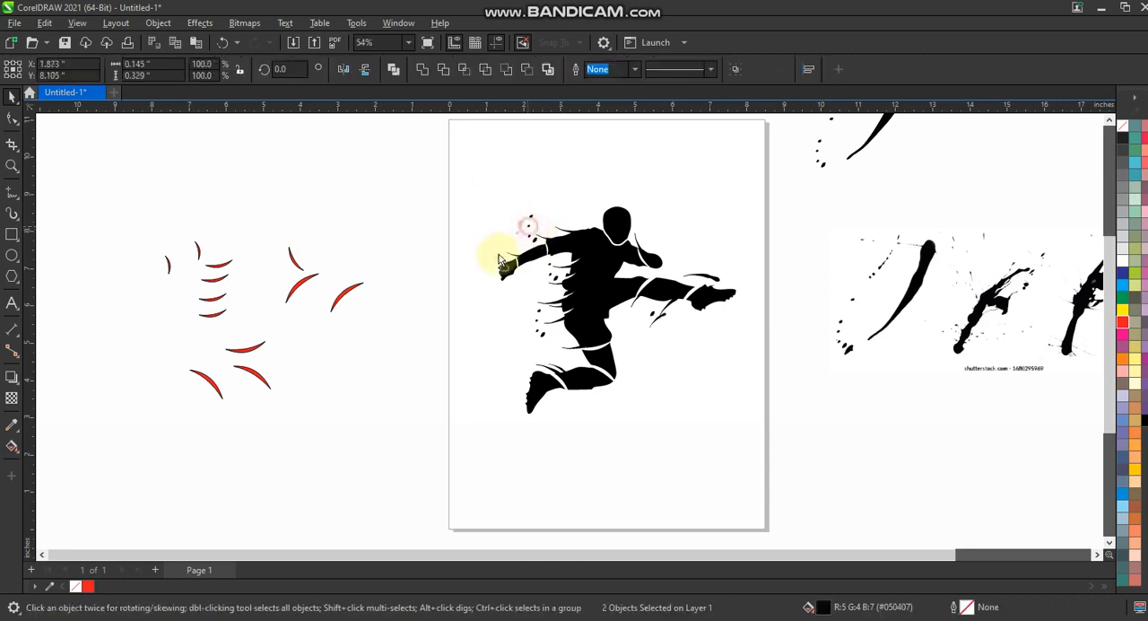
click(437, 236)
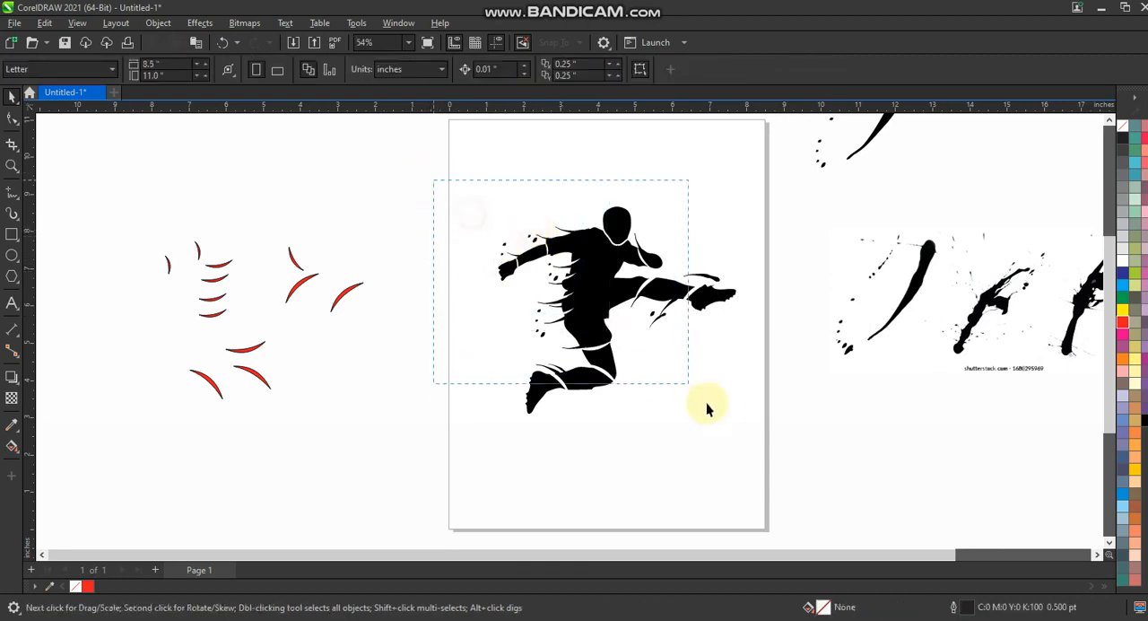
drag(747, 434, 754, 434)
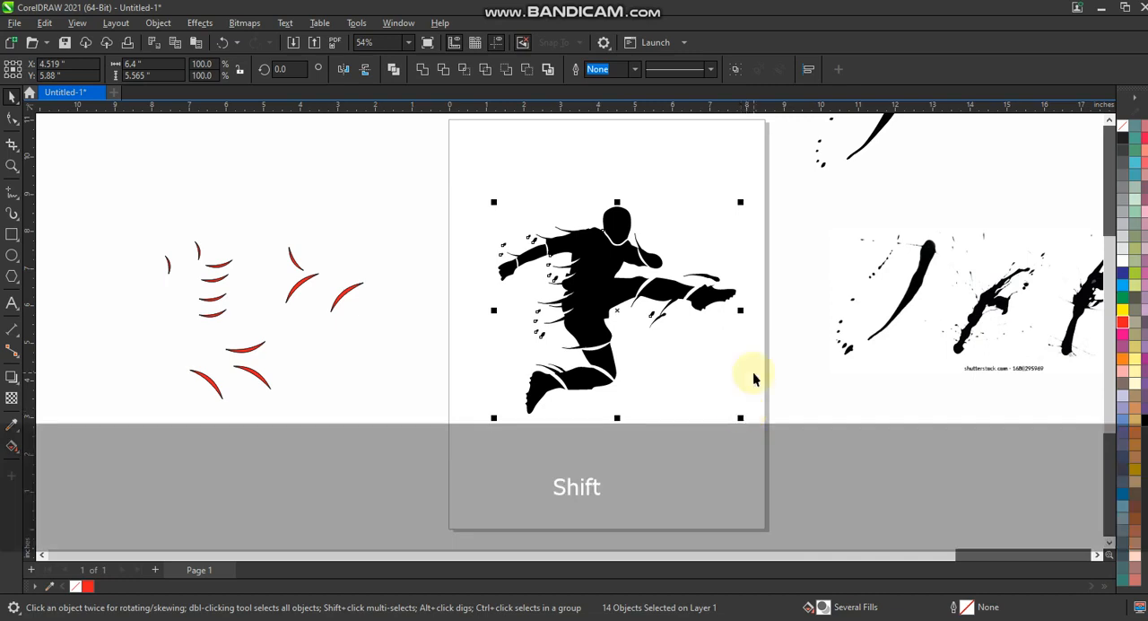
key(Escape)
Step: Place a copy of the traced brush stroke at the back of the head, rotated to about 289 degrees and scaled to 34%
mouse_move(880, 127)
mouse_down()
mouse_move(621, 181)
mouse_move(592, 203)
mouse_up()
click(631, 167)
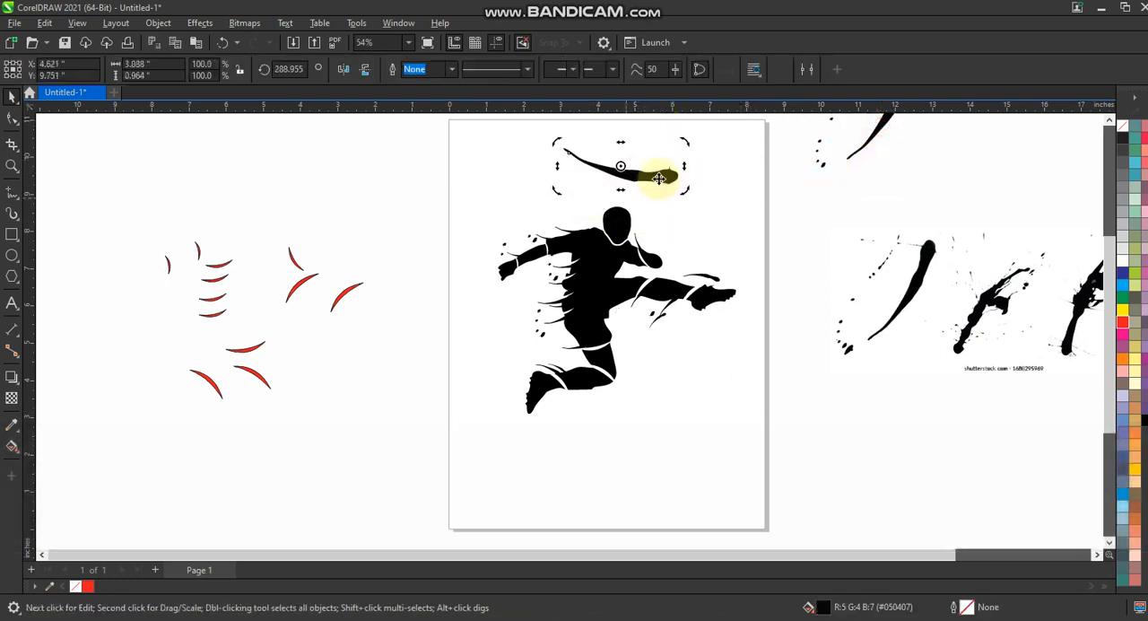
mouse_move(662, 175)
mouse_down()
mouse_move(652, 215)
mouse_move(622, 211)
mouse_move(620, 222)
mouse_up()
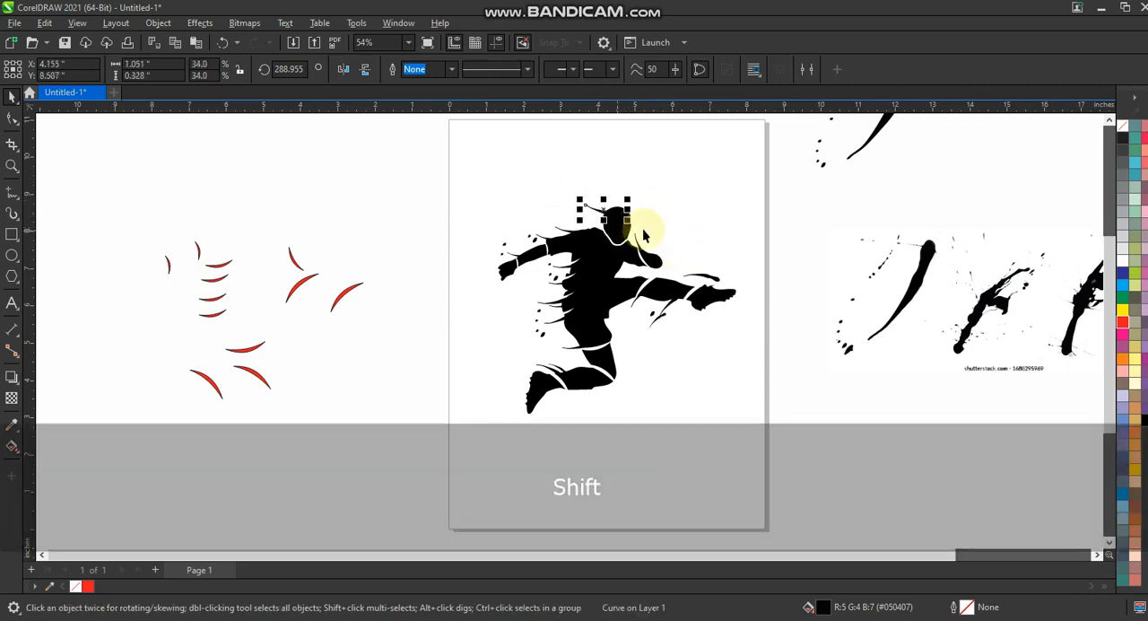
Step: Scale the head stroke to 25%, reposition it at the back of the head and weld it to the silhouette
drag(743, 165, 545, 348)
drag(449, 412, 451, 411)
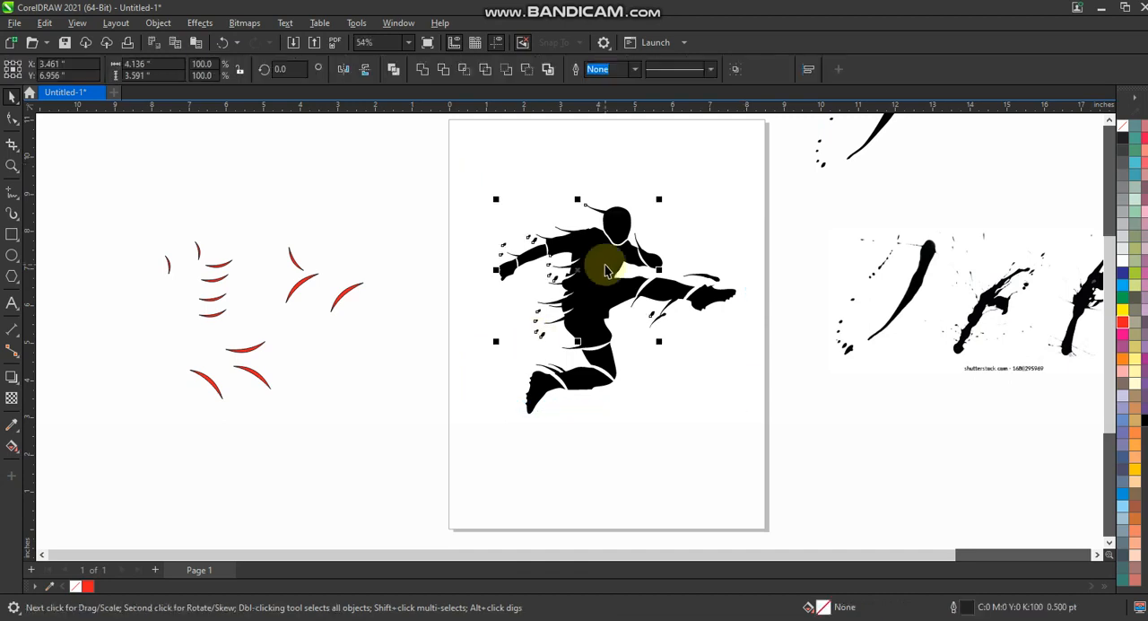
key(shift+F2)
key(Escape)
click(645, 147)
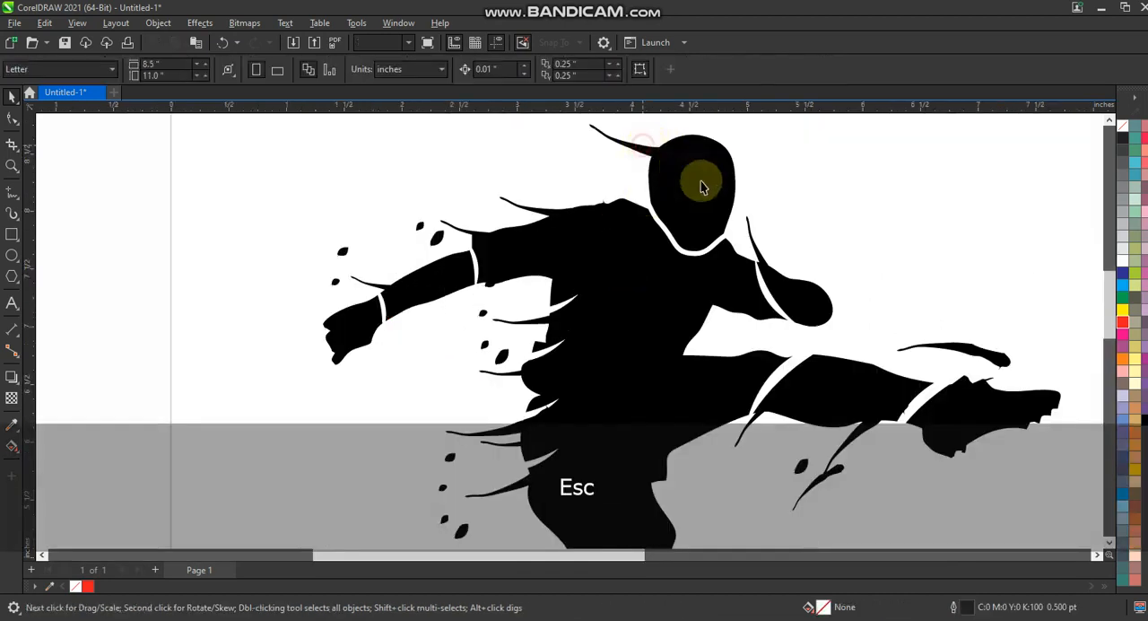
drag(715, 167, 700, 164)
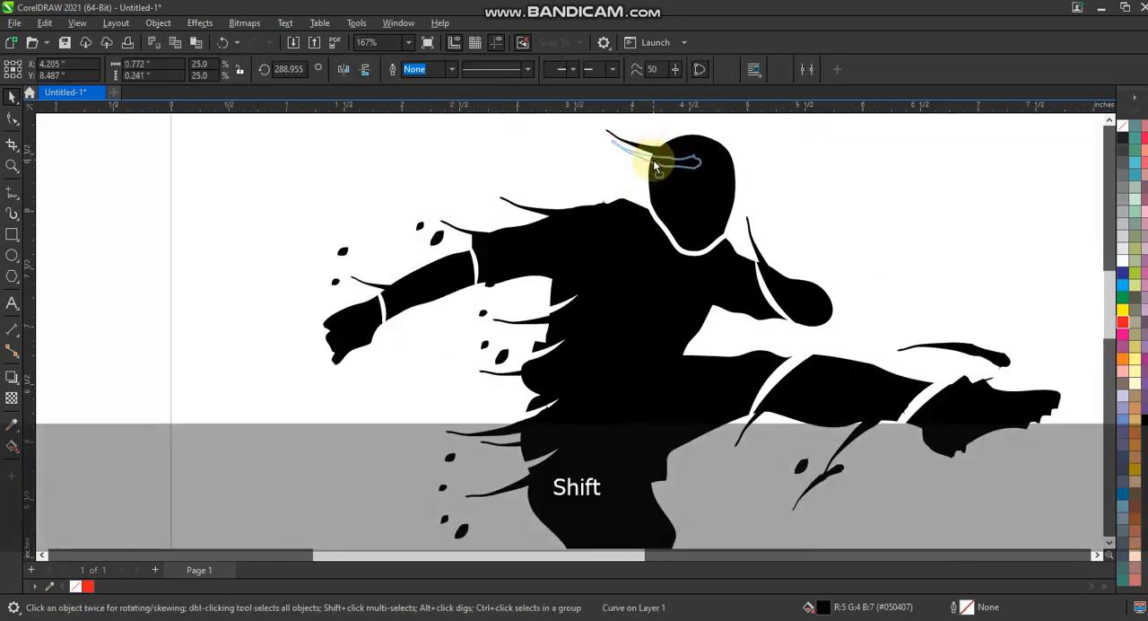
shift+click(692, 192)
click(434, 73)
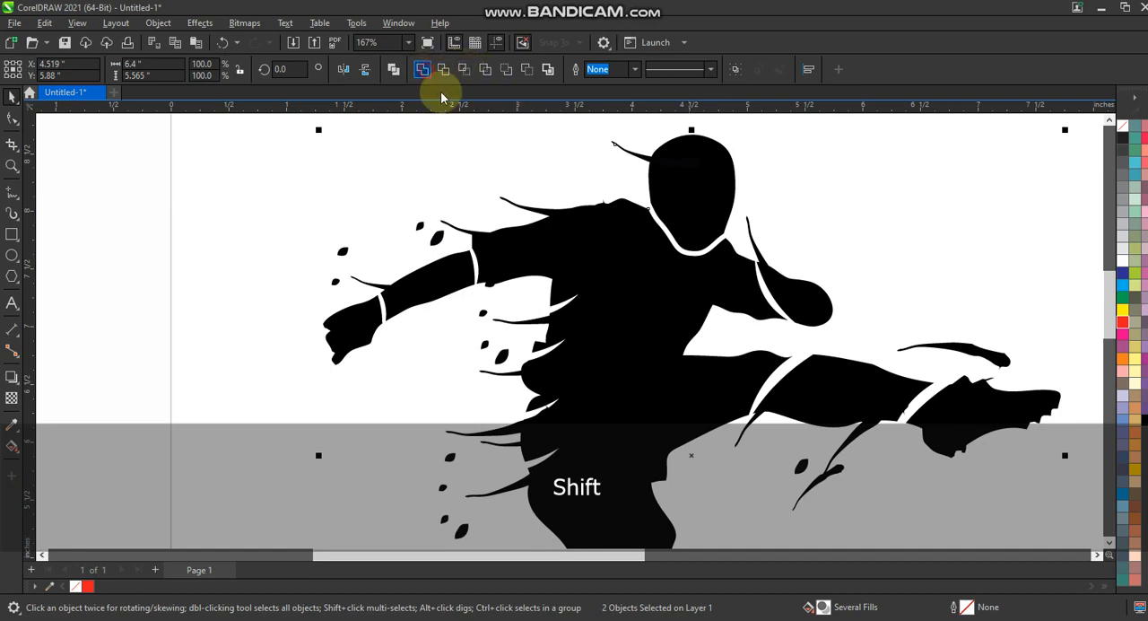
Step: Weld the silhouette and all splatter dots into one curve and fill it with black at C100 M100 Y100 K100
key(F3)
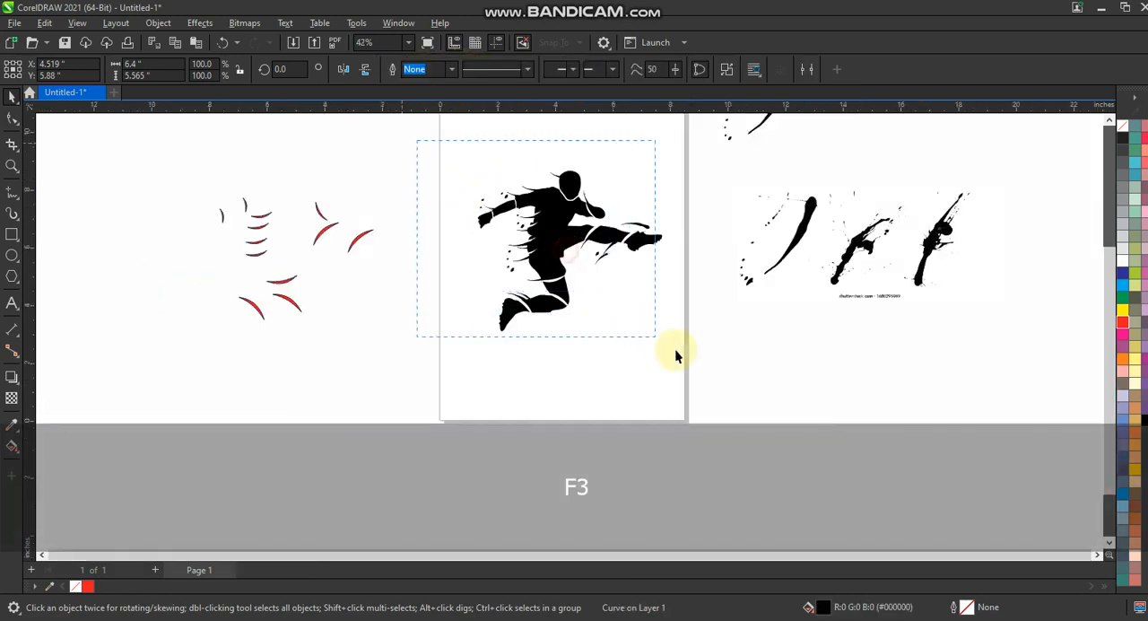
drag(586, 272, 458, 135)
click(422, 70)
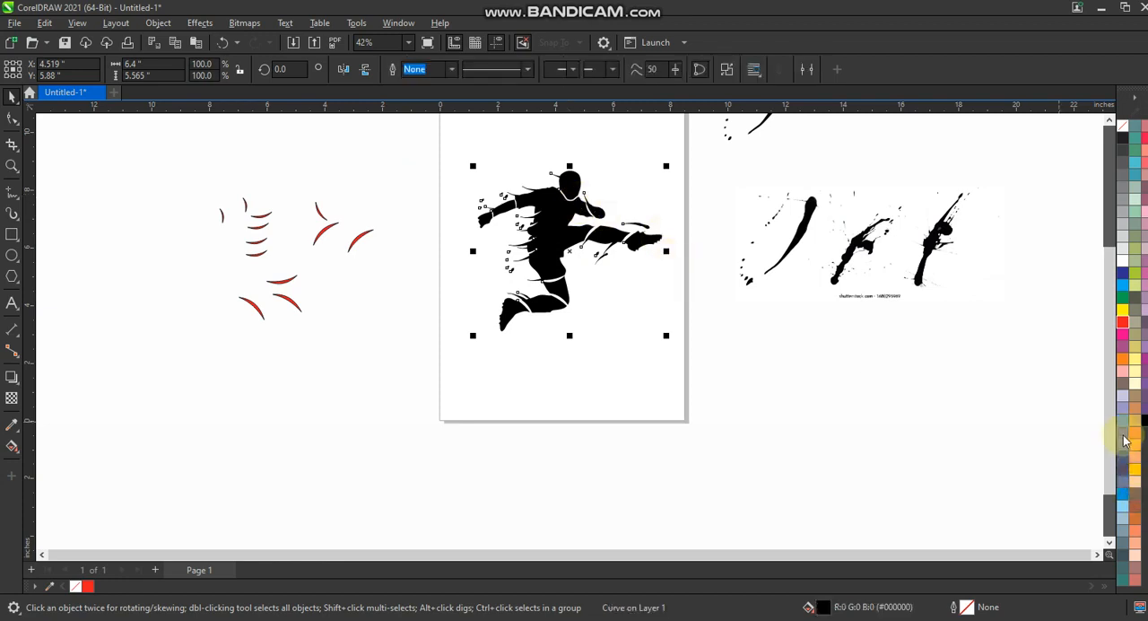
click(747, 398)
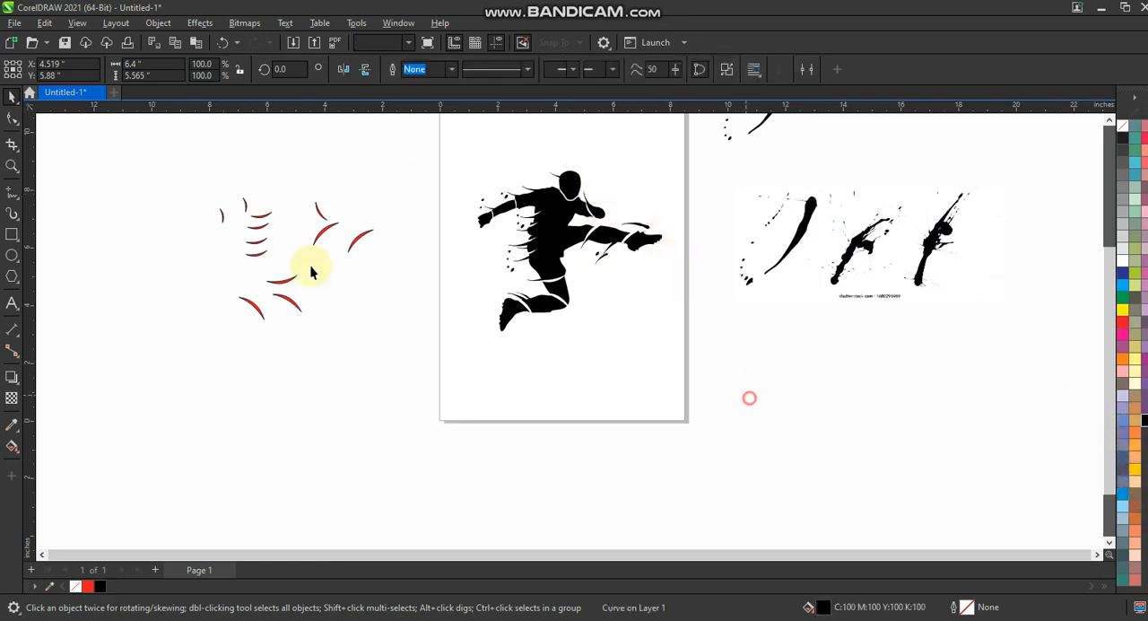
Step: Draw a square of about 9.1 inches around the figure, fill it yellow (C0 M20 Y100 K0) and send it to the back
key(F6)
drag(434, 132, 638, 396)
click(13, 96)
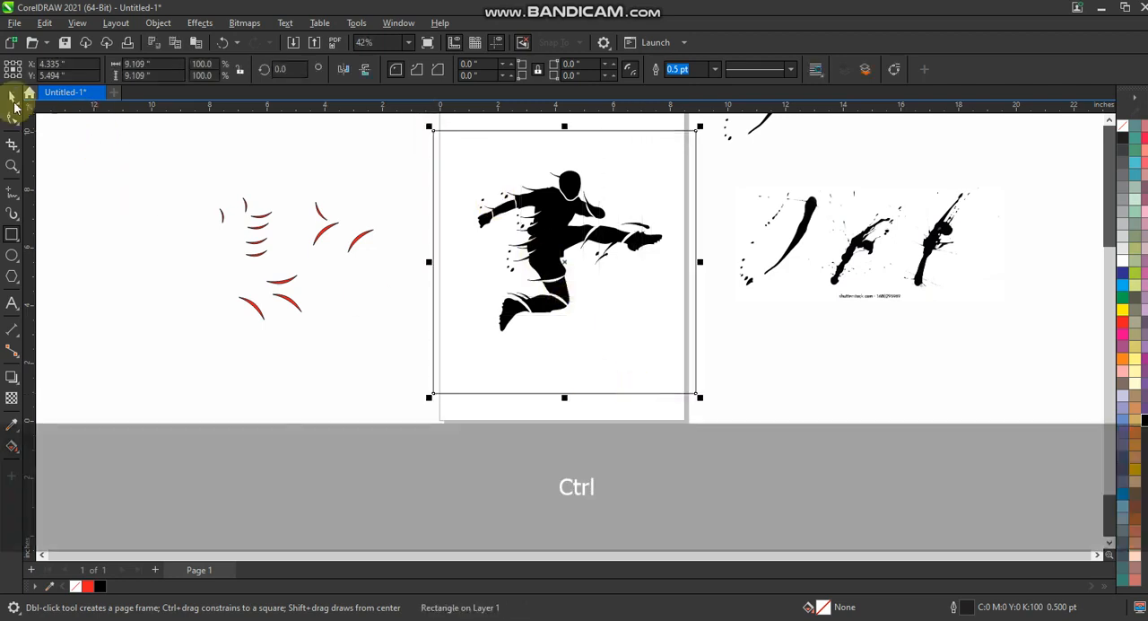
click(1129, 364)
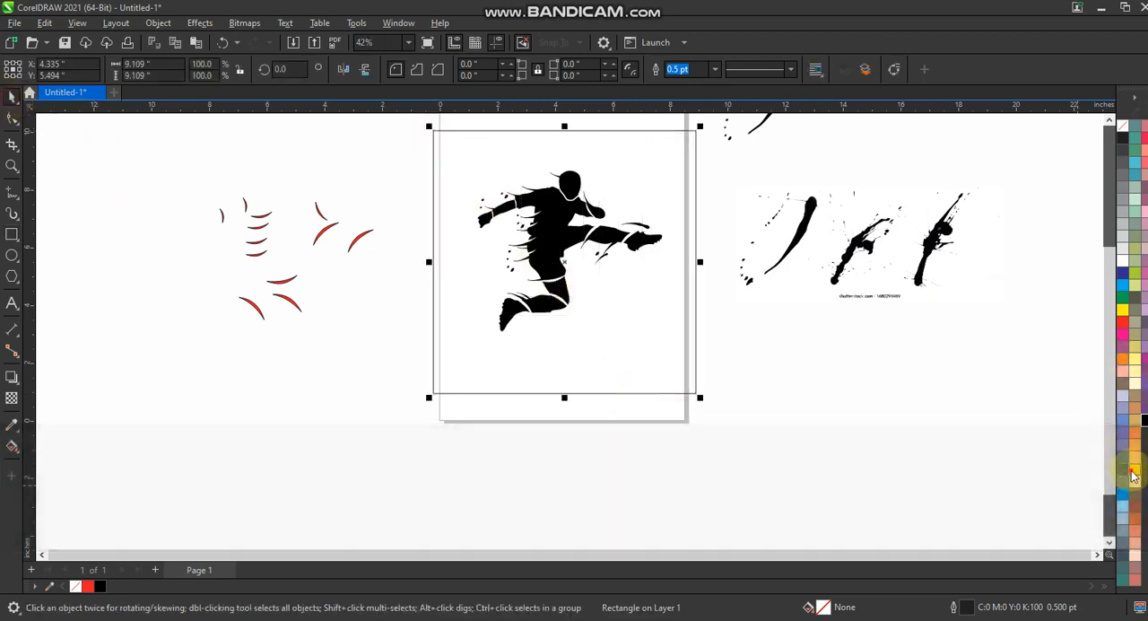
key(shift+Page_Down)
Step: Enlarge the footballer silhouette and centre it on the yellow square
key(shift+F2)
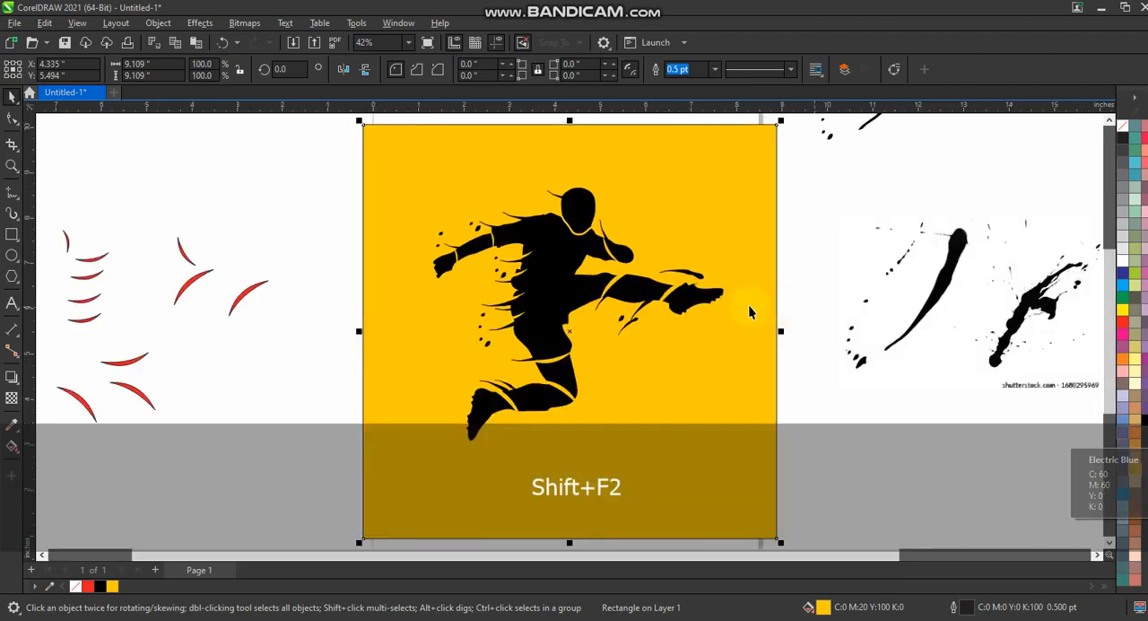
key(Escape)
drag(727, 183, 751, 157)
key(shift)
drag(592, 268, 549, 288)
click(836, 267)
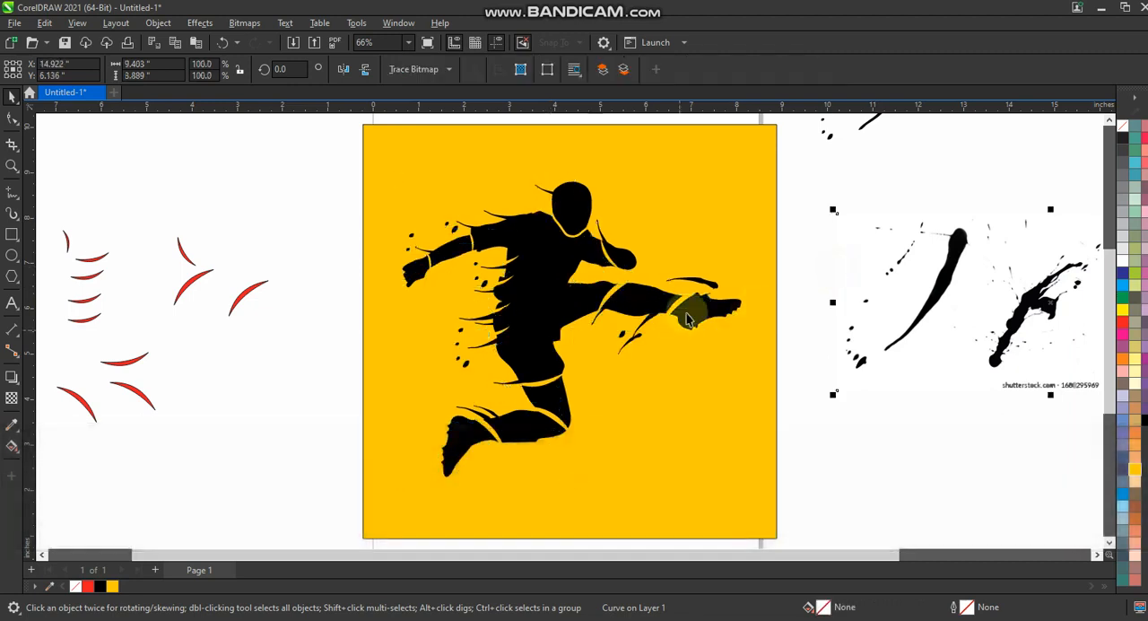
drag(689, 311, 689, 324)
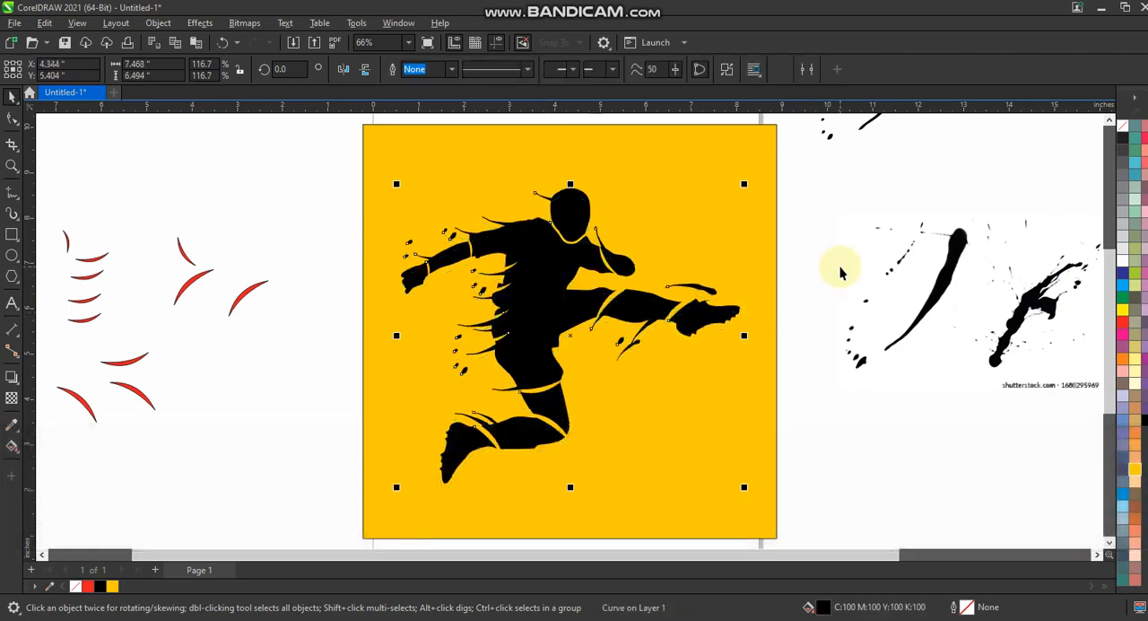
Step: Delete the splatter reference image with its traced pieces and the leftover red crescents outside the page
click(743, 259)
key(F3)
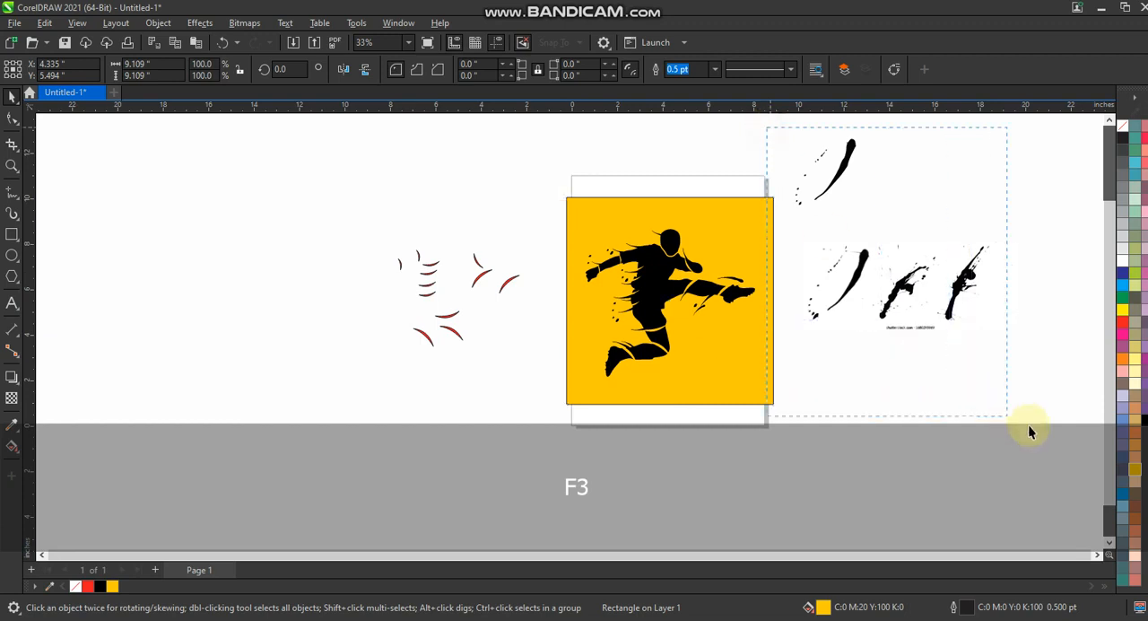
key(Delete)
drag(369, 208, 526, 382)
key(Delete)
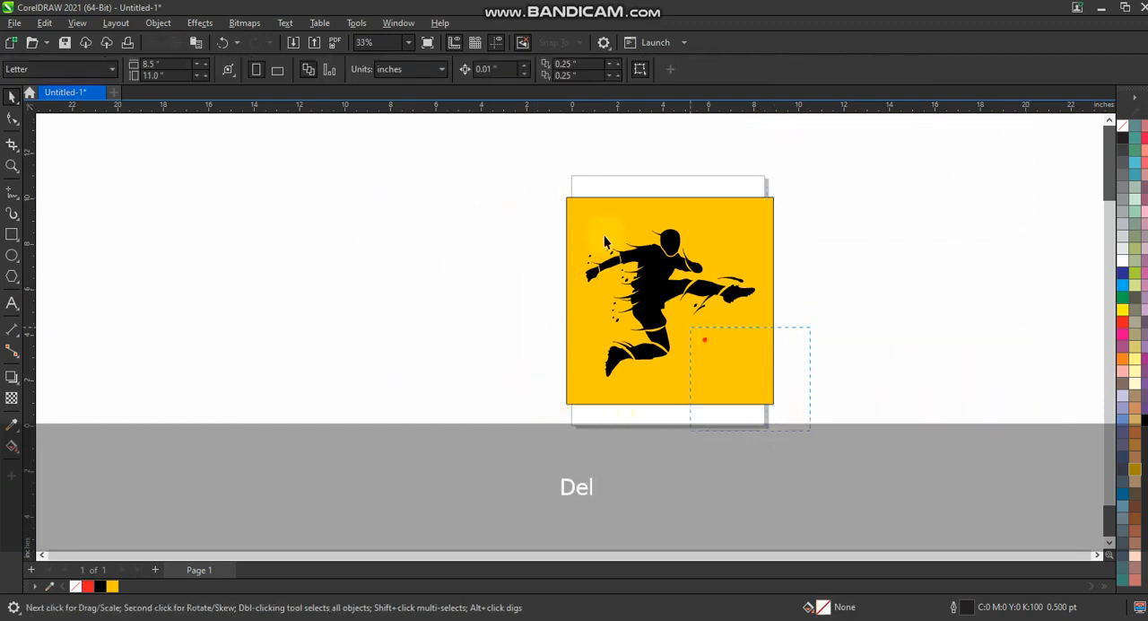
Step: Preview the finished footballer artwork in full screen
key(shift+F2)
key(F9)
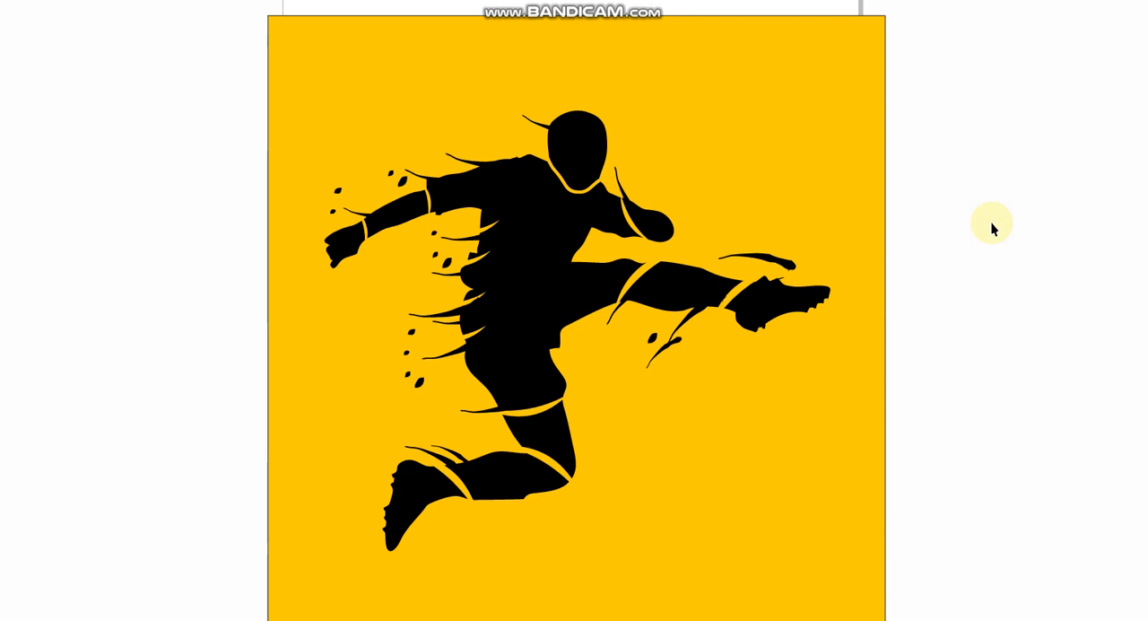
key(F9)
click(548, 619)
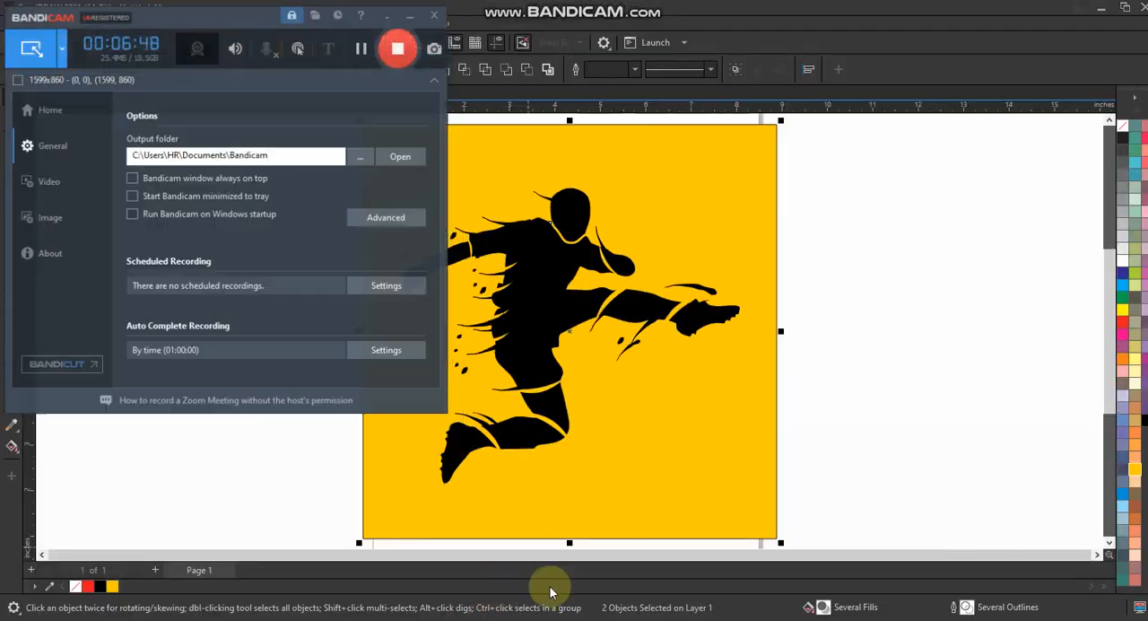